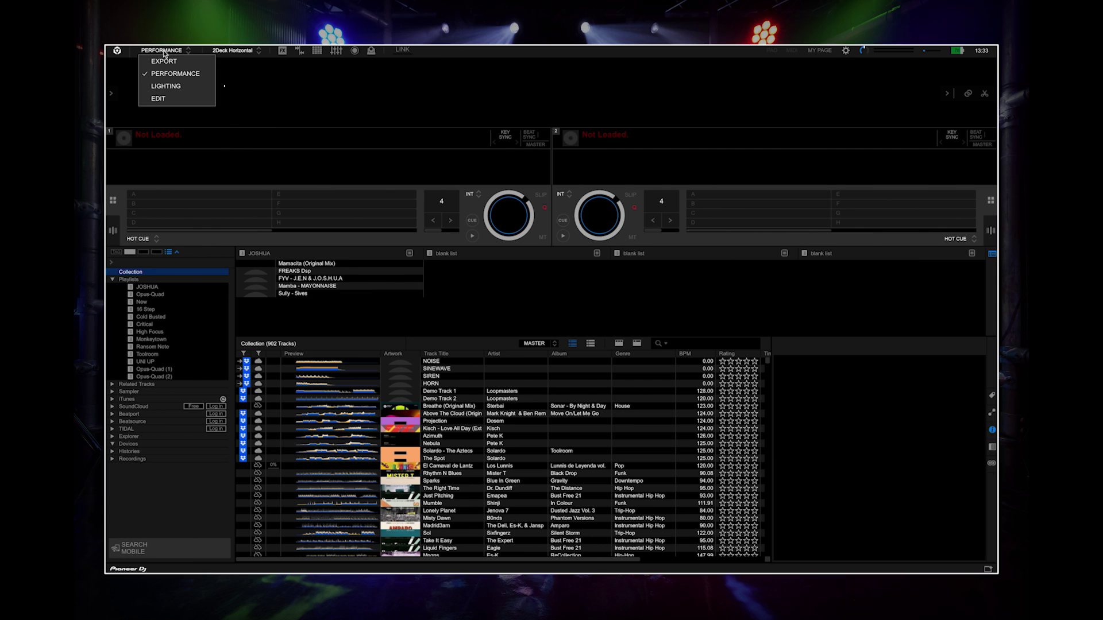
# - Switch to Lighting mode and update the fixture library from version 1373 to 1404
pyautogui.click(166, 85)
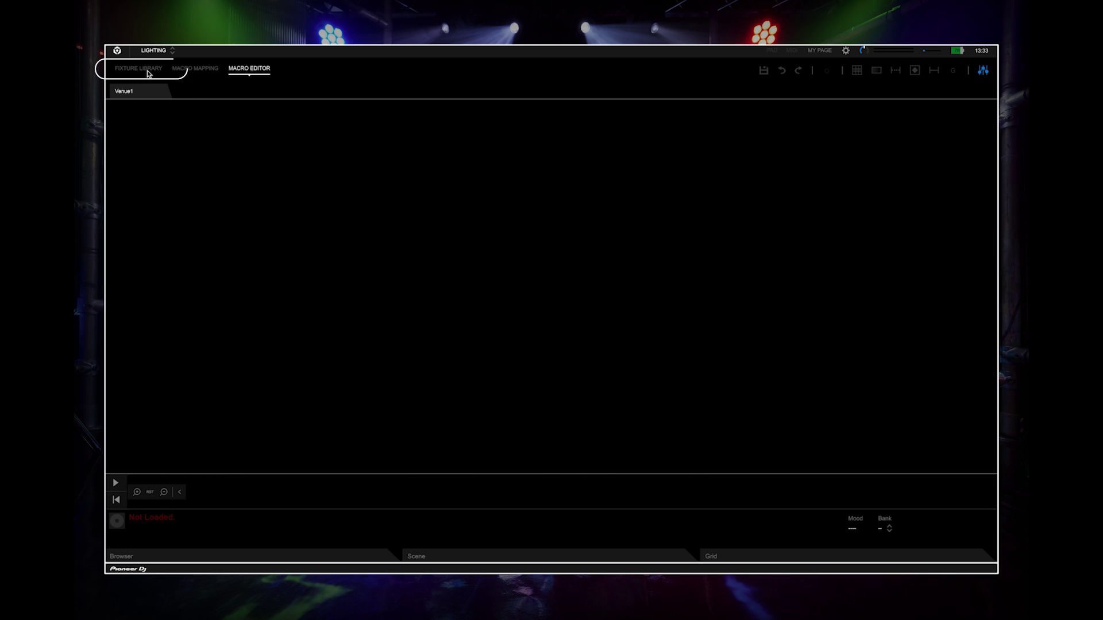
pyautogui.click(148, 71)
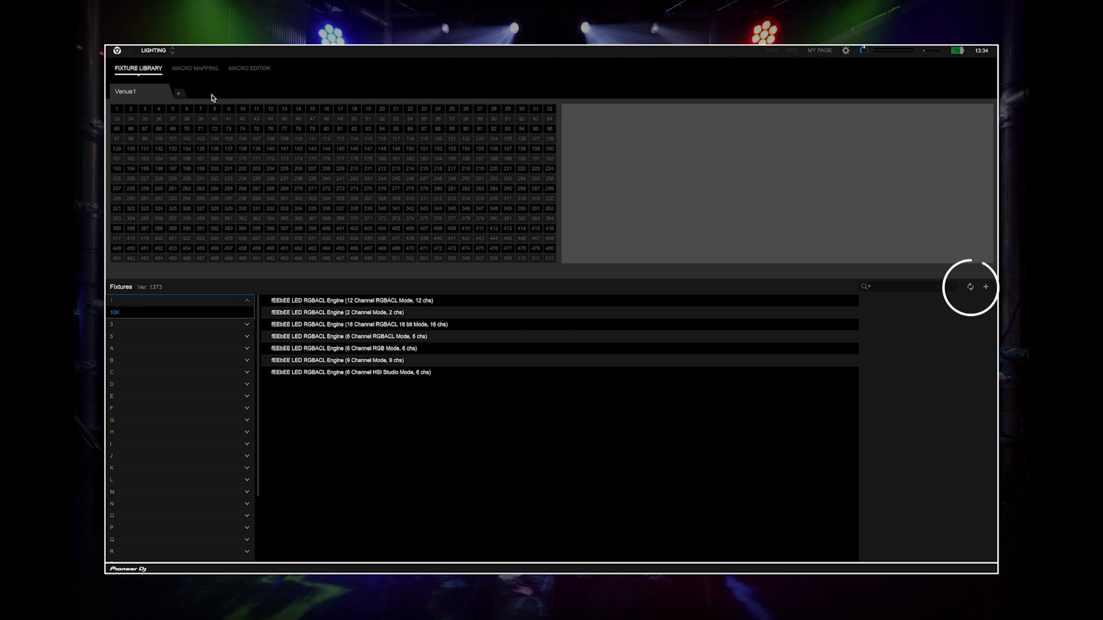
pyautogui.click(970, 288)
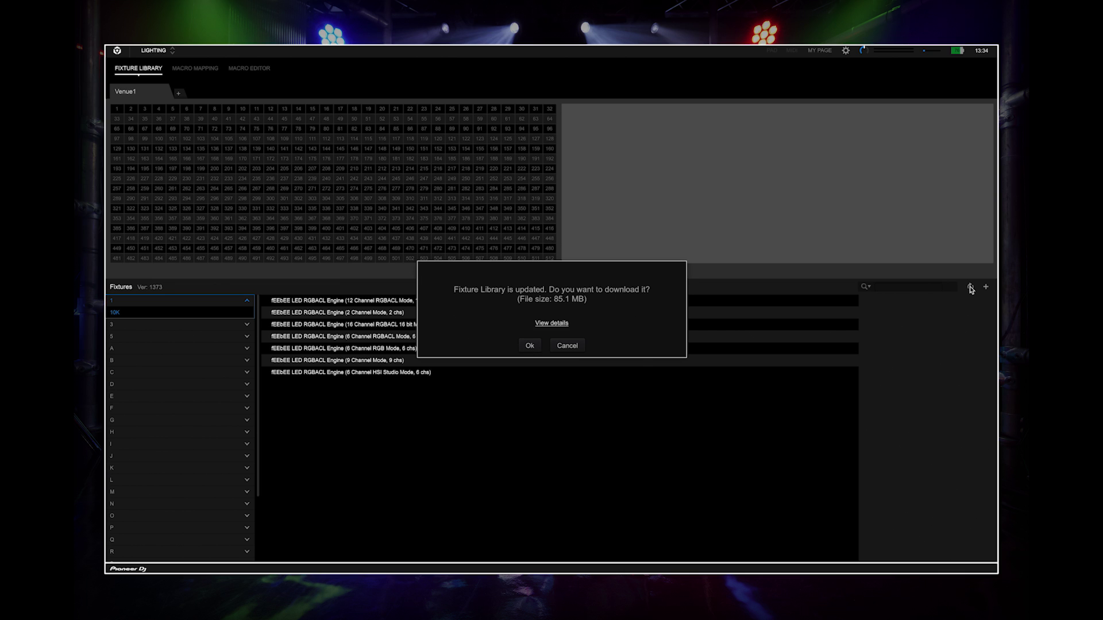
pyautogui.click(529, 346)
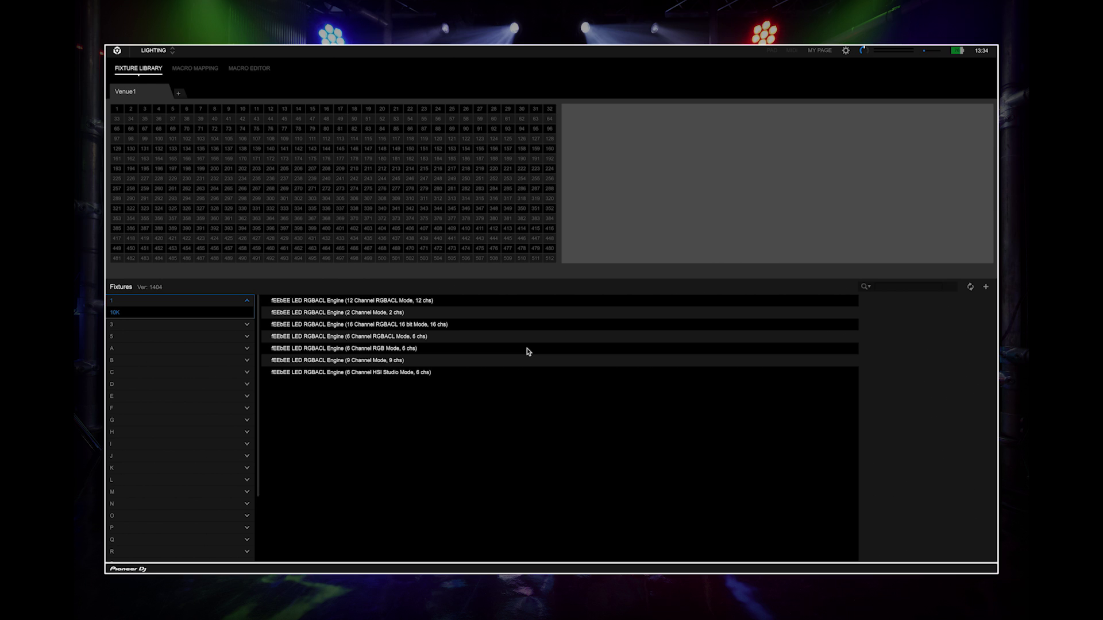
# - Patch a Phantom 3R Hybrid (19 Channel) at DMX 1 and two COB Cannon Wash lights, the second at DMX 38
pyautogui.write('phantom 3r')
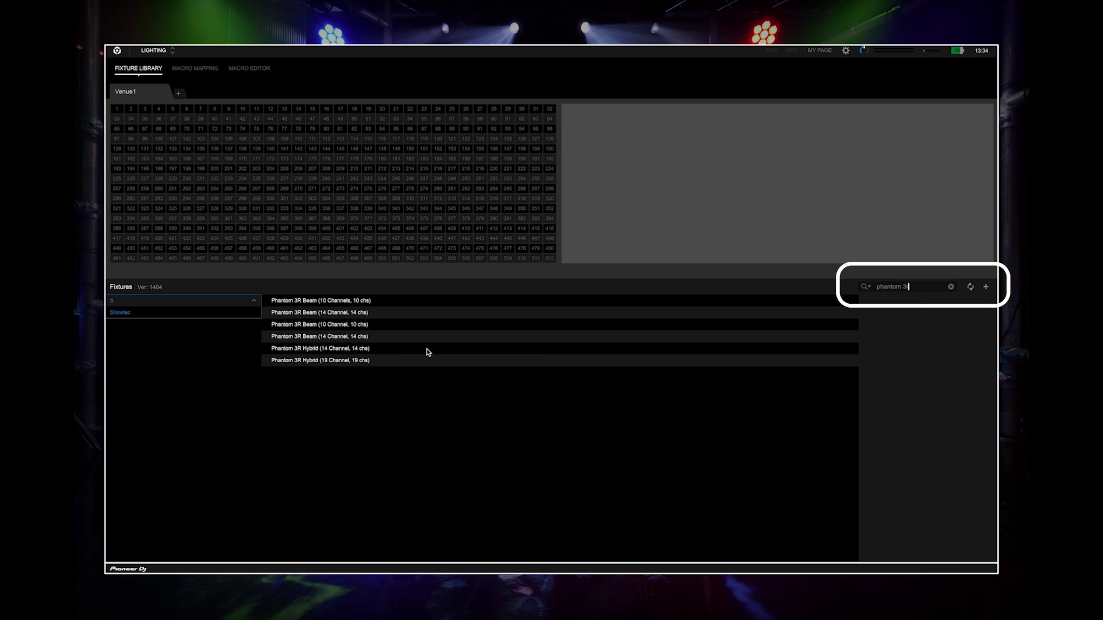
pyautogui.doubleClick(343, 361)
pyautogui.tripleClick(904, 287)
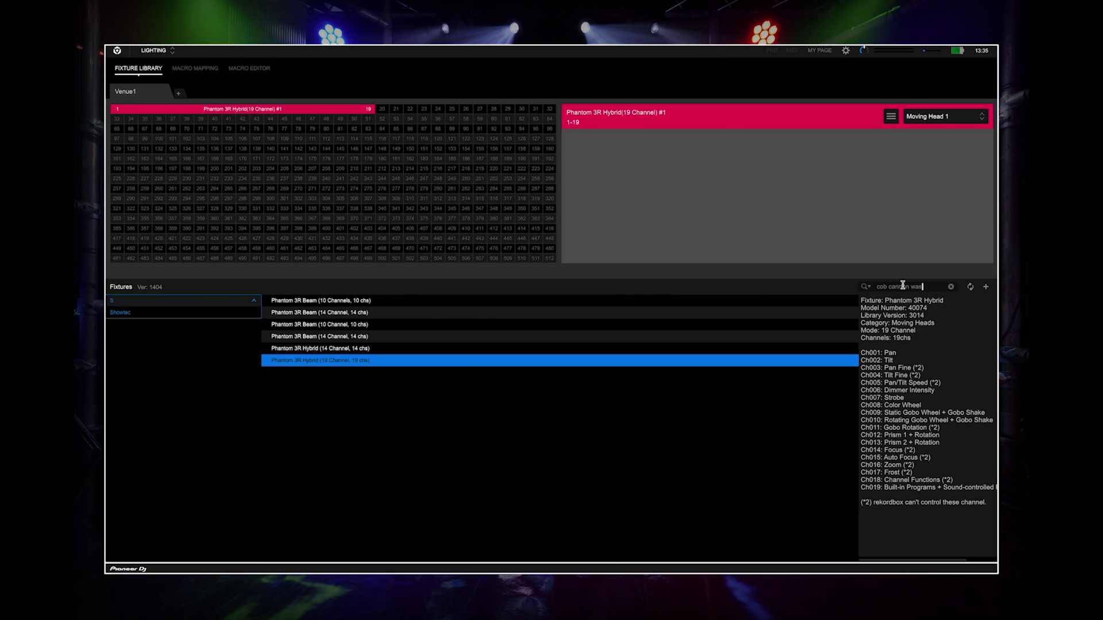
pyautogui.write('cob cannon wash')
pyautogui.scroll(-5, 384, 409)
pyautogui.scroll(5, 384, 412)
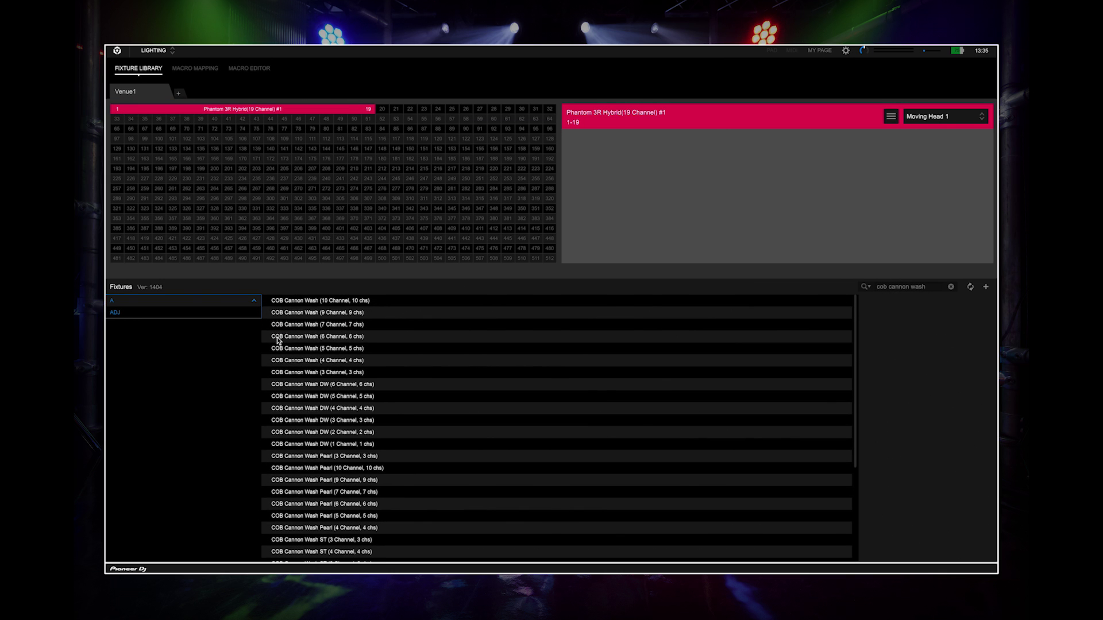
pyautogui.moveTo(275, 336); pyautogui.dragTo(549, 112)
pyautogui.moveTo(276, 336); pyautogui.dragTo(187, 119)
# - Patch a second Phantom 3R Hybrid at DMX 50 and the Ultra HEX Bar 12 at DMX 200
pyautogui.tripleClick(913, 287)
pyautogui.write('3r hybrid')
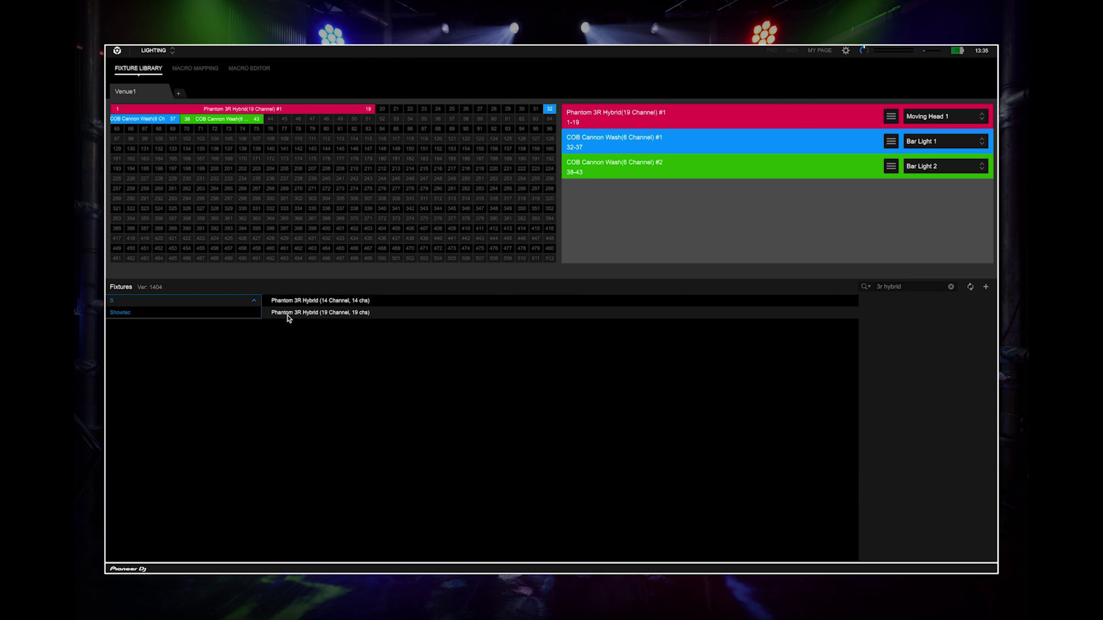
pyautogui.moveTo(276, 313)
pyautogui.mouseDown()
pyautogui.moveTo(353, 122)
pyautogui.moveTo(159, 138)
pyautogui.moveTo(373, 185)
pyautogui.moveTo(410, 148)
pyautogui.mouseUp()
pyautogui.tripleClick(914, 287)
pyautogui.write('ultra hex bar 12')
pyautogui.moveTo(286, 349); pyautogui.dragTo(215, 171)
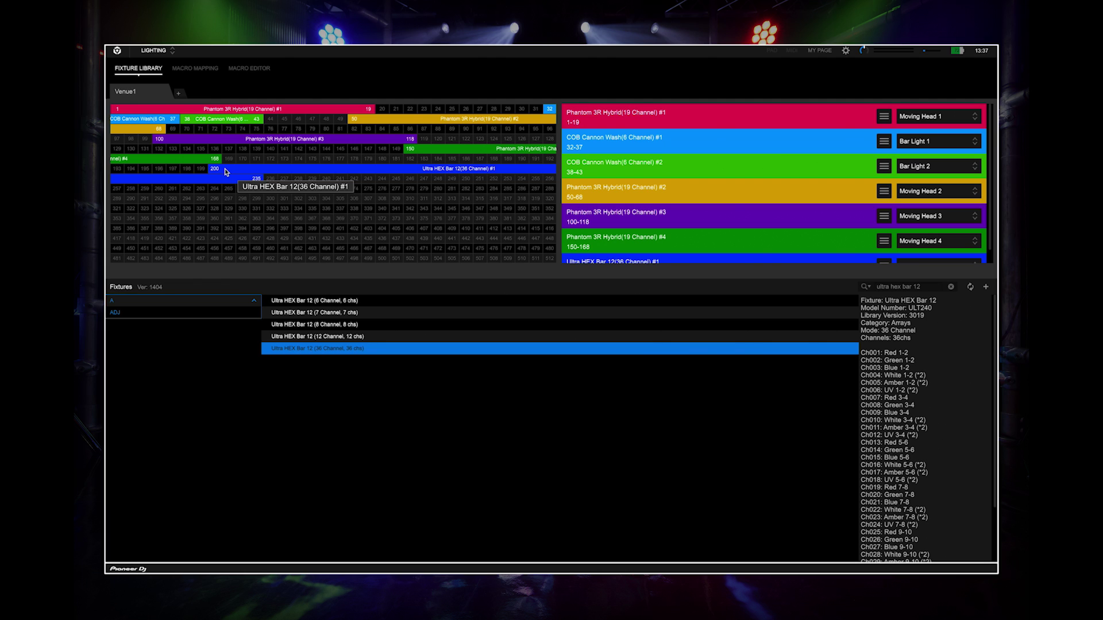
# - Delete the Ultra HEX Bar block from the grid and re-patch its 36 Channel mode at DMX 200
pyautogui.click(226, 172)
pyautogui.press('Delete')
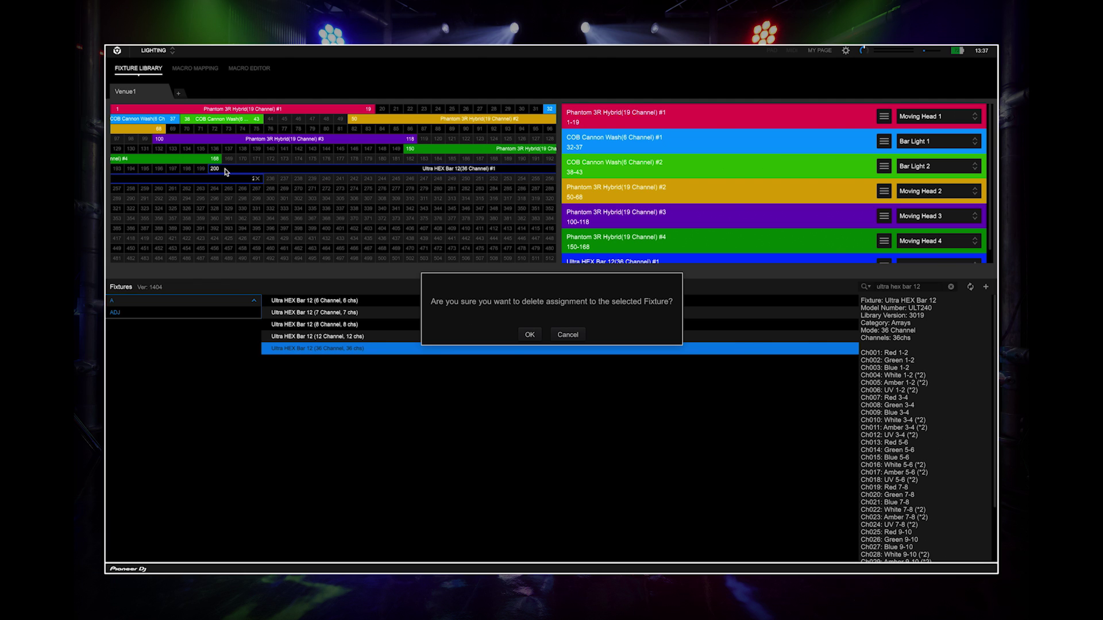
pyautogui.press('Escape')
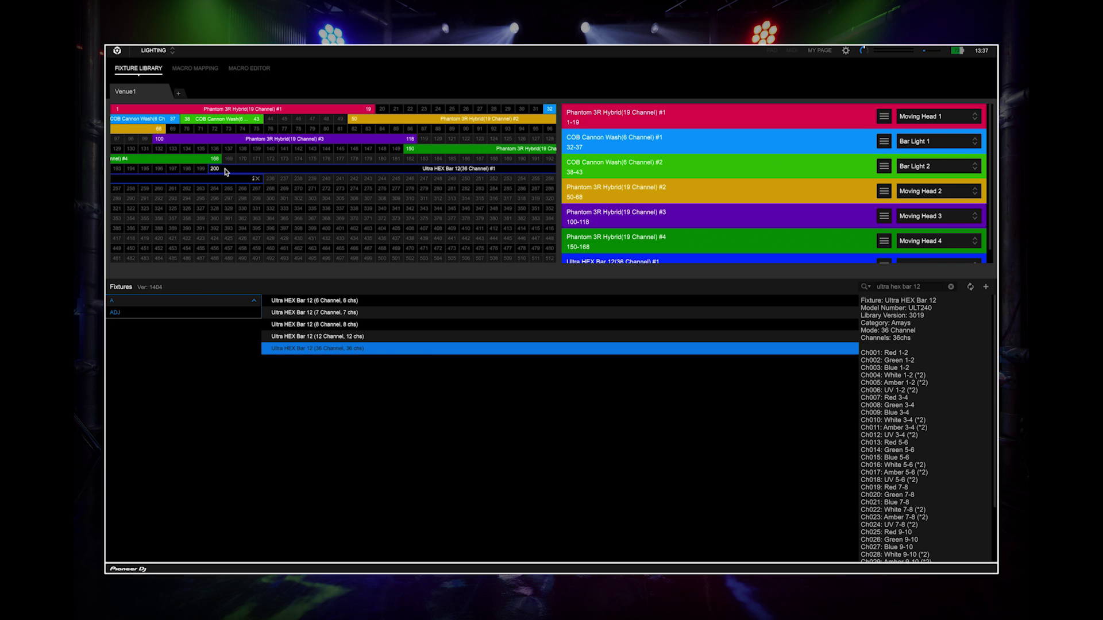
pyautogui.click(256, 179)
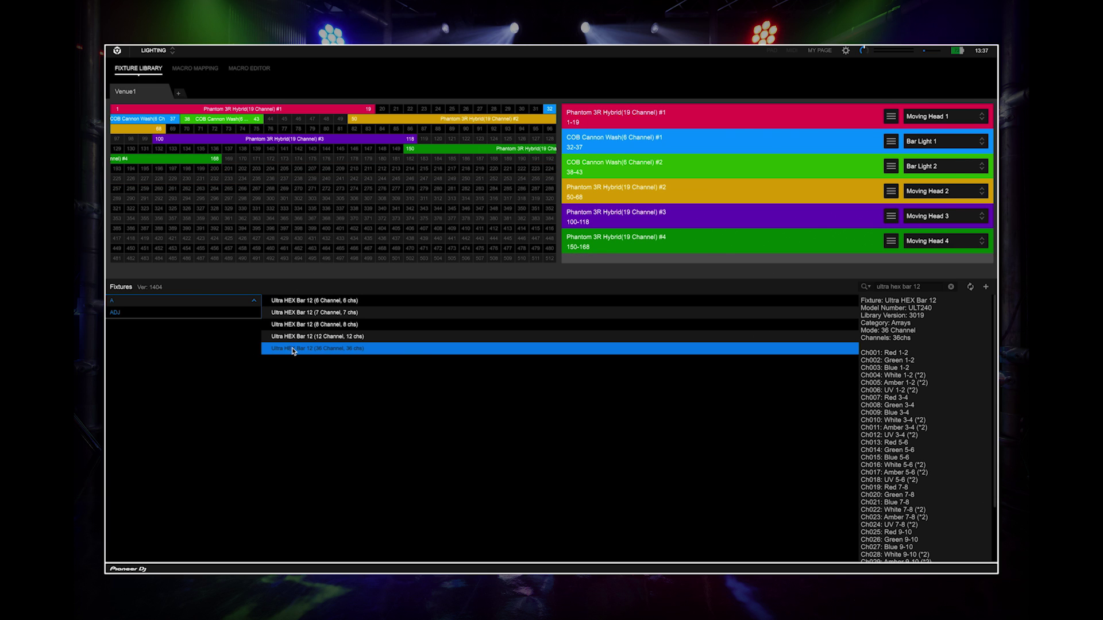
pyautogui.moveTo(293, 350); pyautogui.dragTo(214, 174)
# - Check the light types offered for Moving Head 1 and close the list without changing anything
pyautogui.scroll(-1, 716, 171)
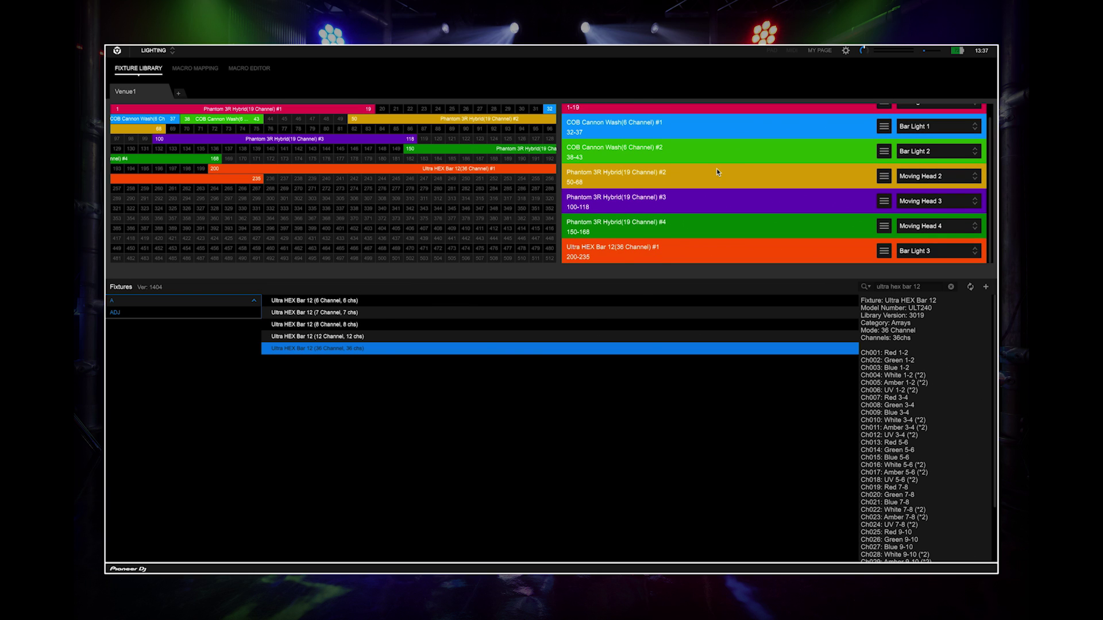
pyautogui.scroll(1, 716, 171)
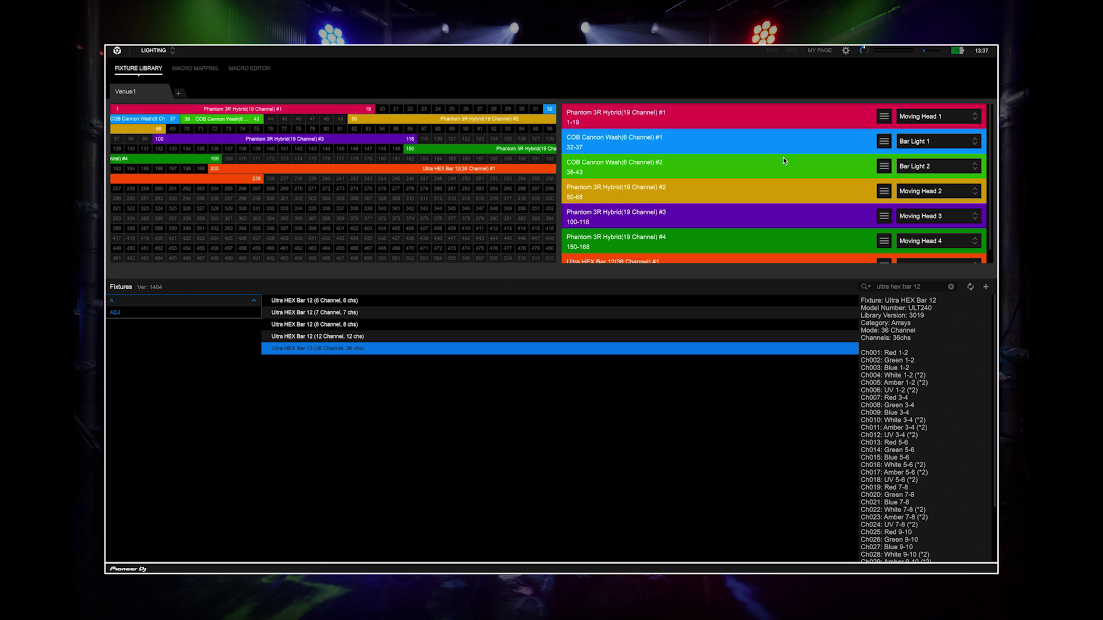
pyautogui.click(927, 117)
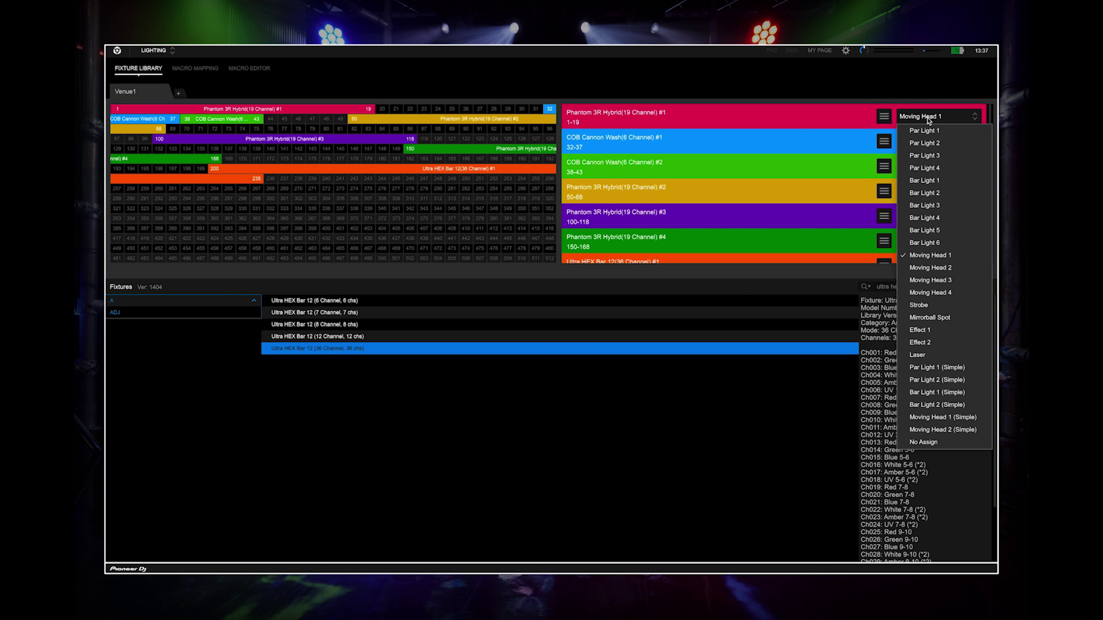
pyautogui.click(929, 119)
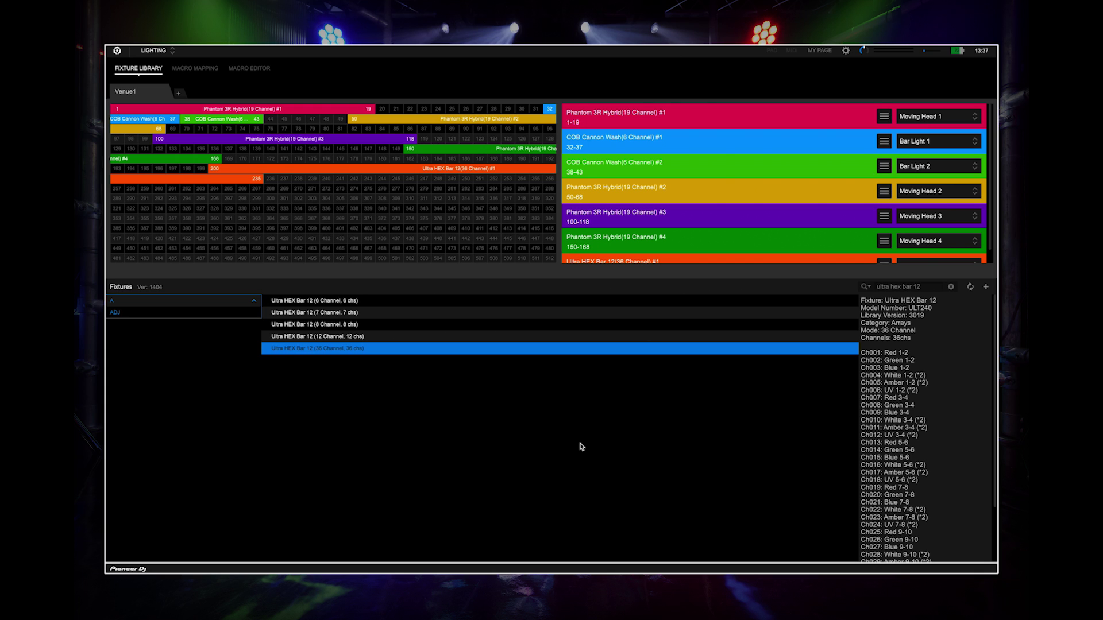
pyautogui.scroll(-1, 806, 189)
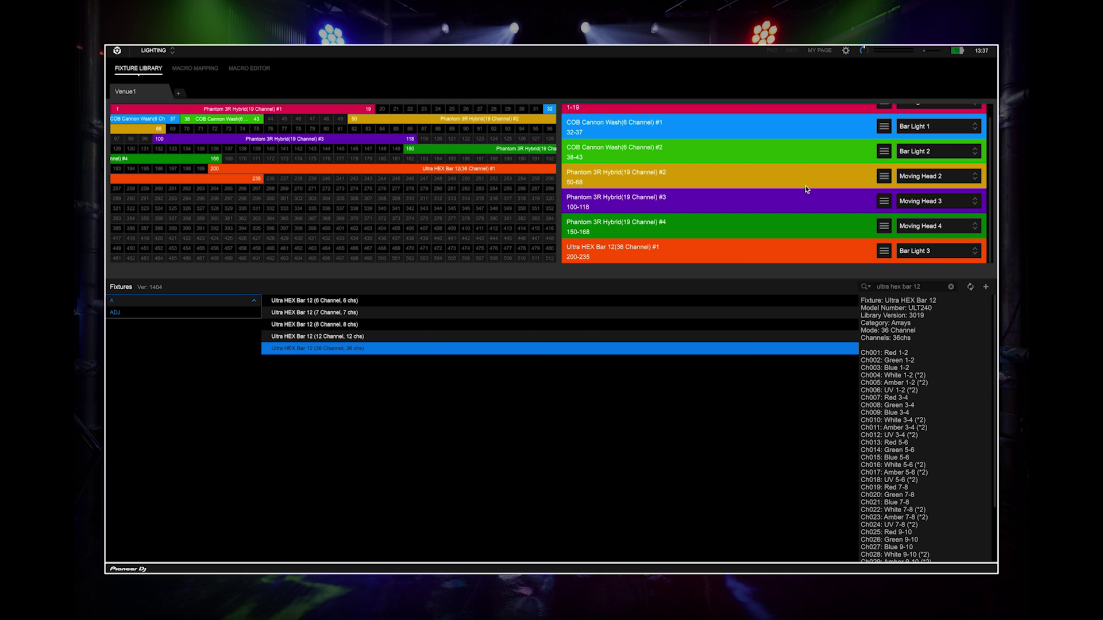
pyautogui.scroll(1, 807, 189)
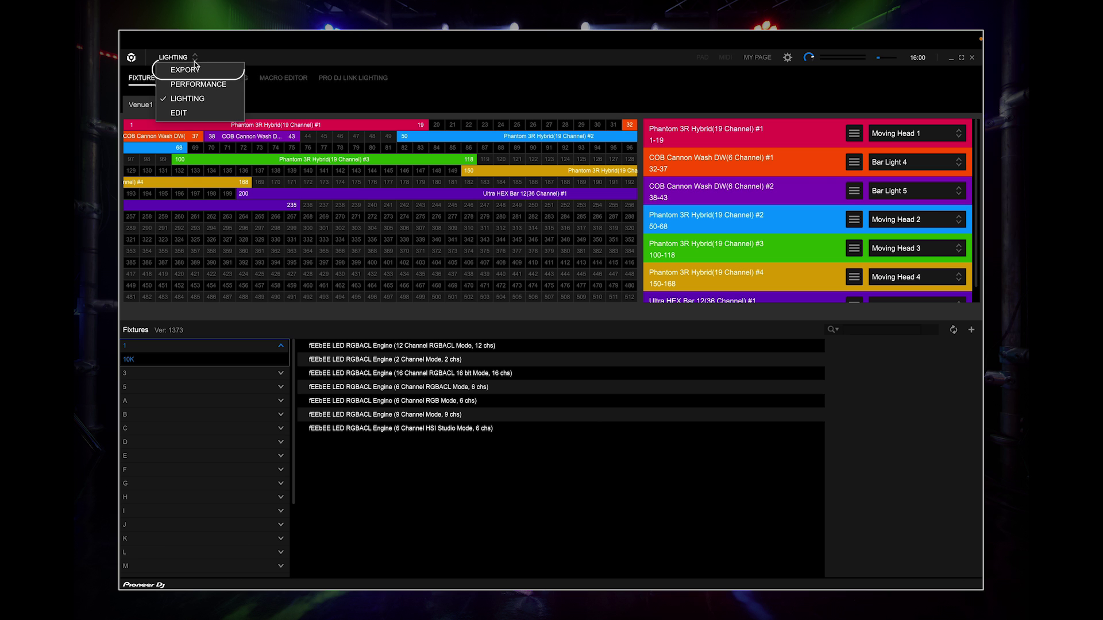
# - Switch to Export mode and run Phrase analysis on all eight FLX10 playlist tracks
pyautogui.click(193, 73)
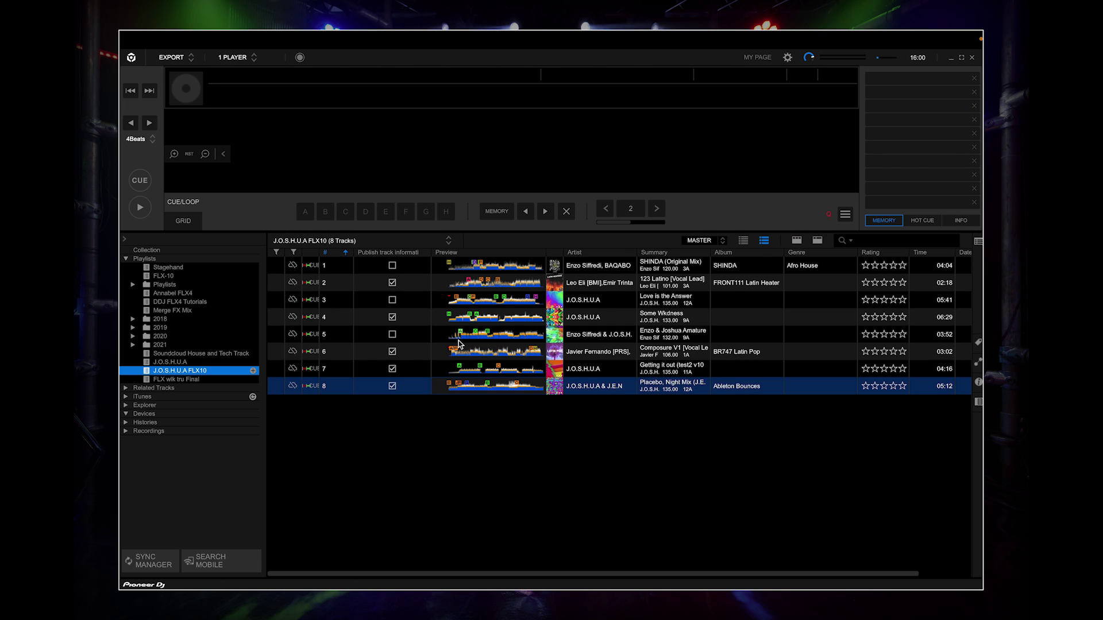
pyautogui.click(584, 270)
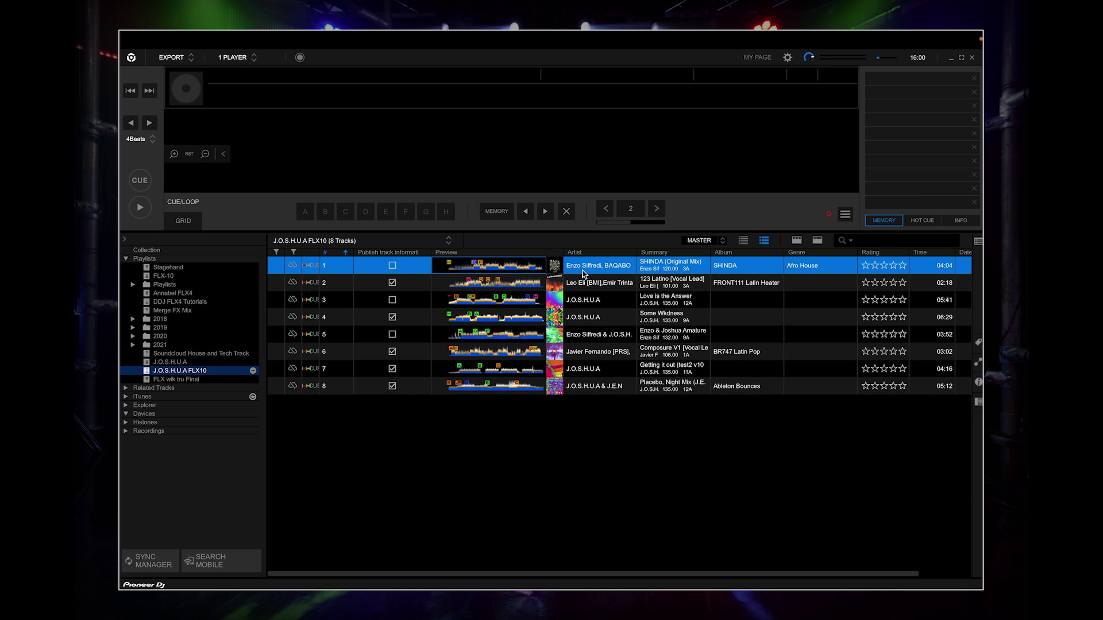
pyautogui.keyDown('shift'); pyautogui.click(600, 391); pyautogui.keyUp('shift')
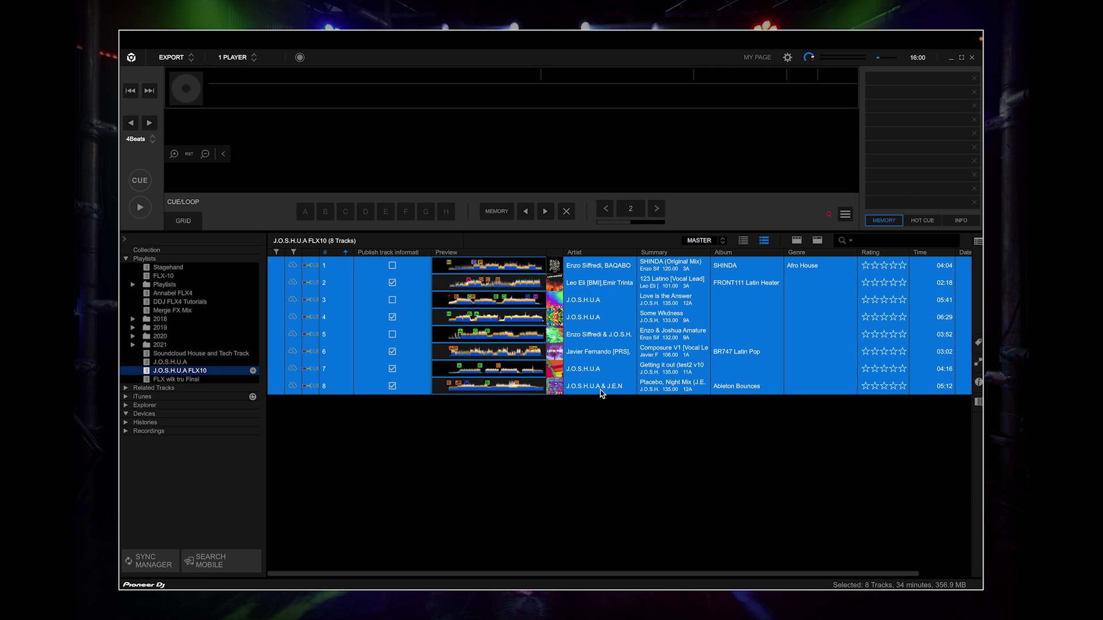
pyautogui.rightClick(601, 391)
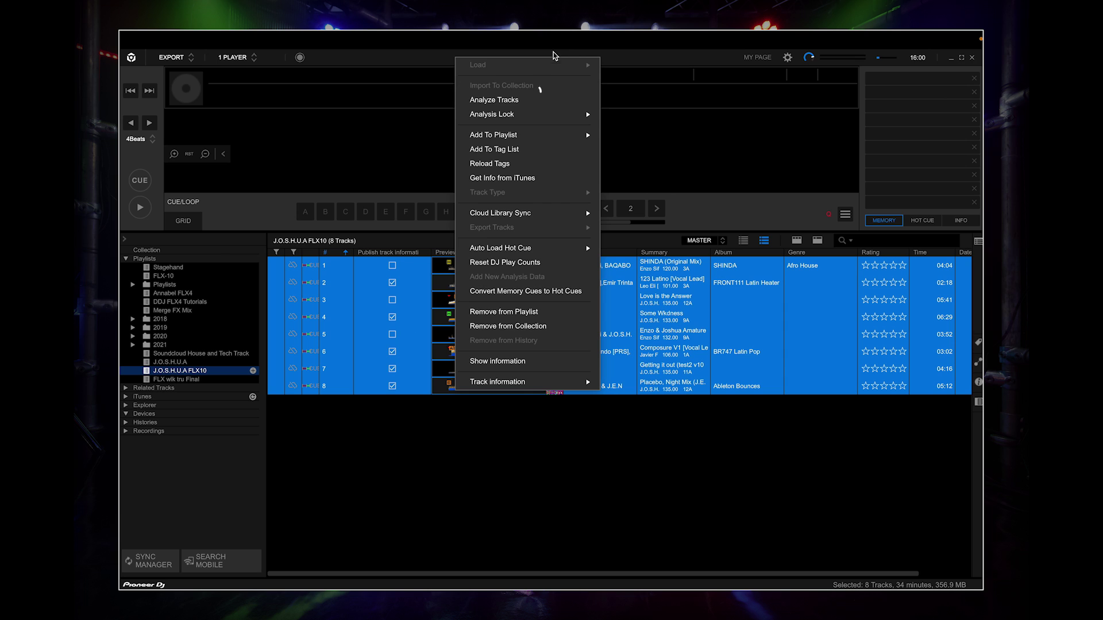
pyautogui.click(539, 102)
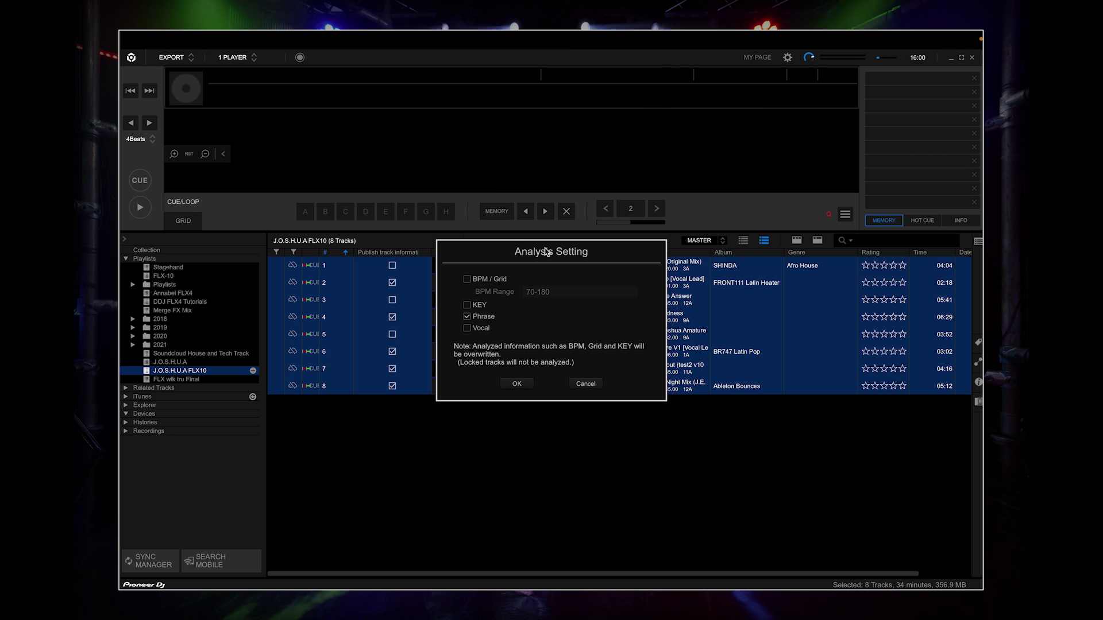
pyautogui.click(516, 384)
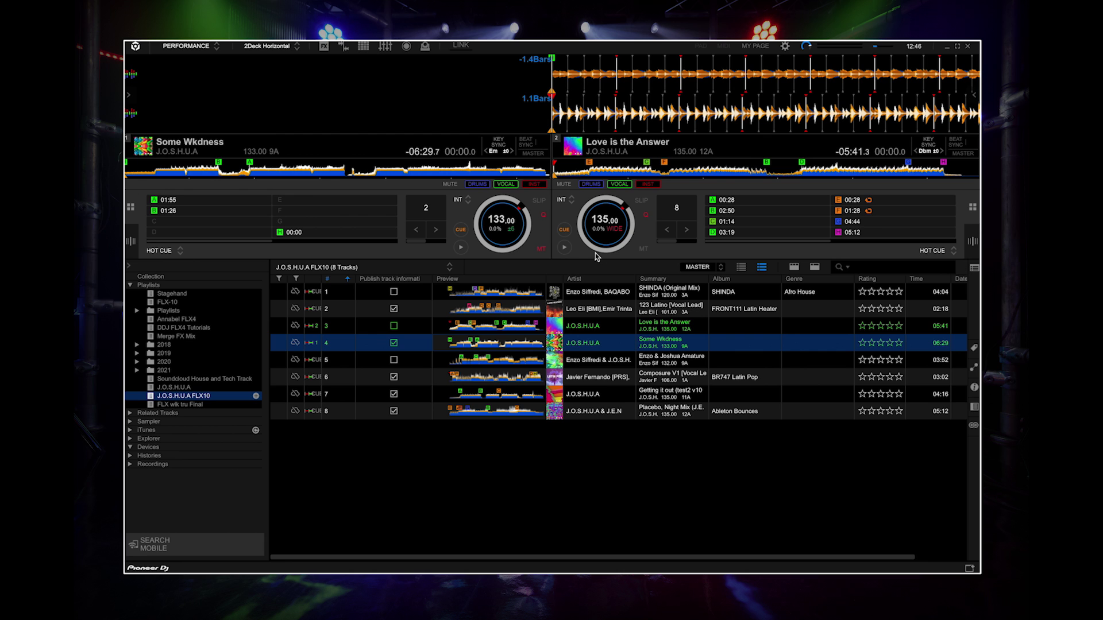
# - Enable 'Display lighting thumbnail on decks' under Preferences > Extensions > Lighting
pyautogui.click(784, 47)
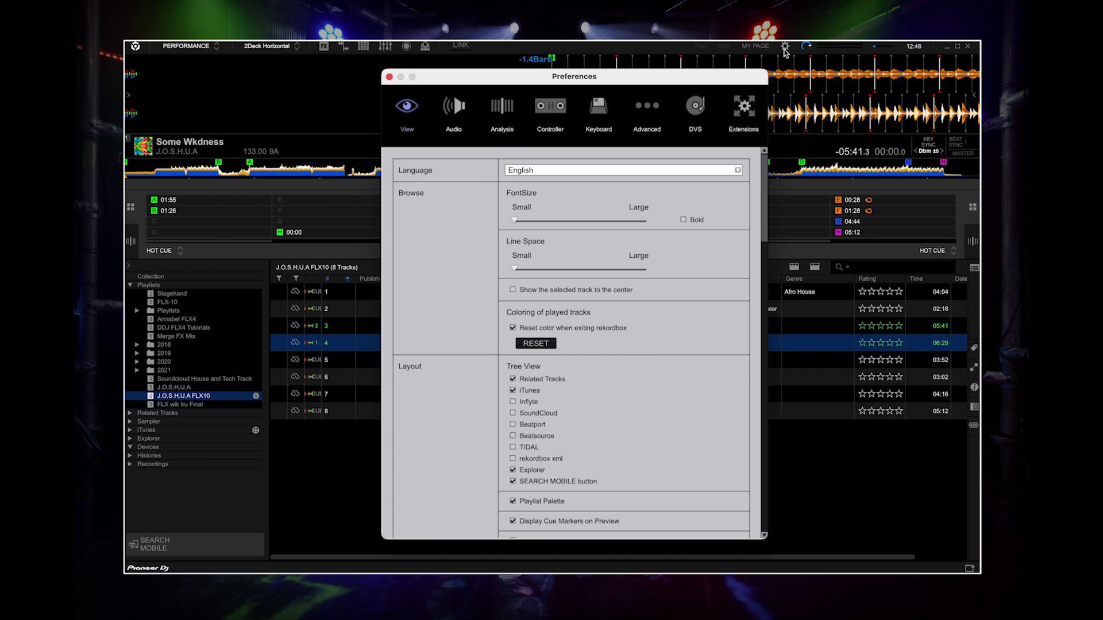
pyautogui.click(749, 106)
pyautogui.click(692, 158)
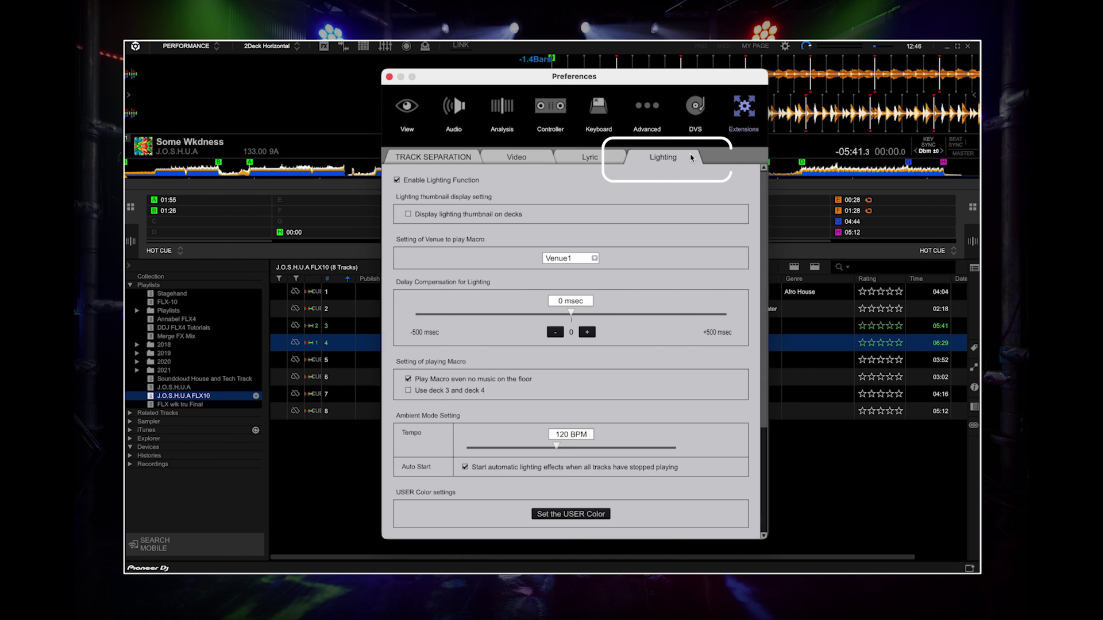
pyautogui.click(408, 215)
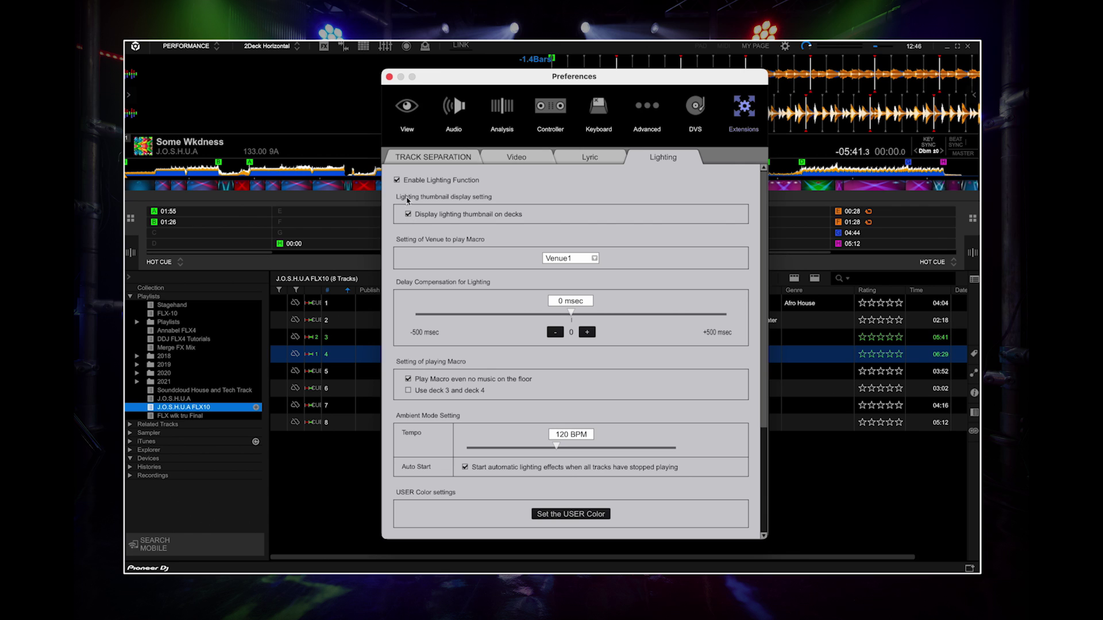
# - Tick Phrase for both the Enlarged Waveform and the Full Waveform in the View settings
pyautogui.click(406, 120)
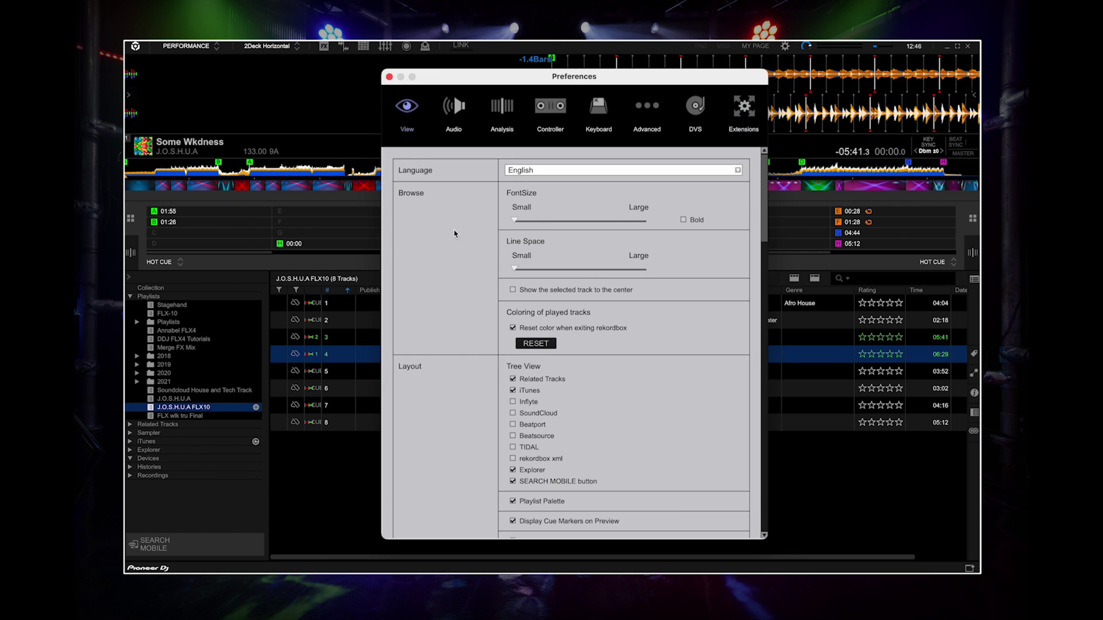
pyautogui.scroll(-5, 461, 304)
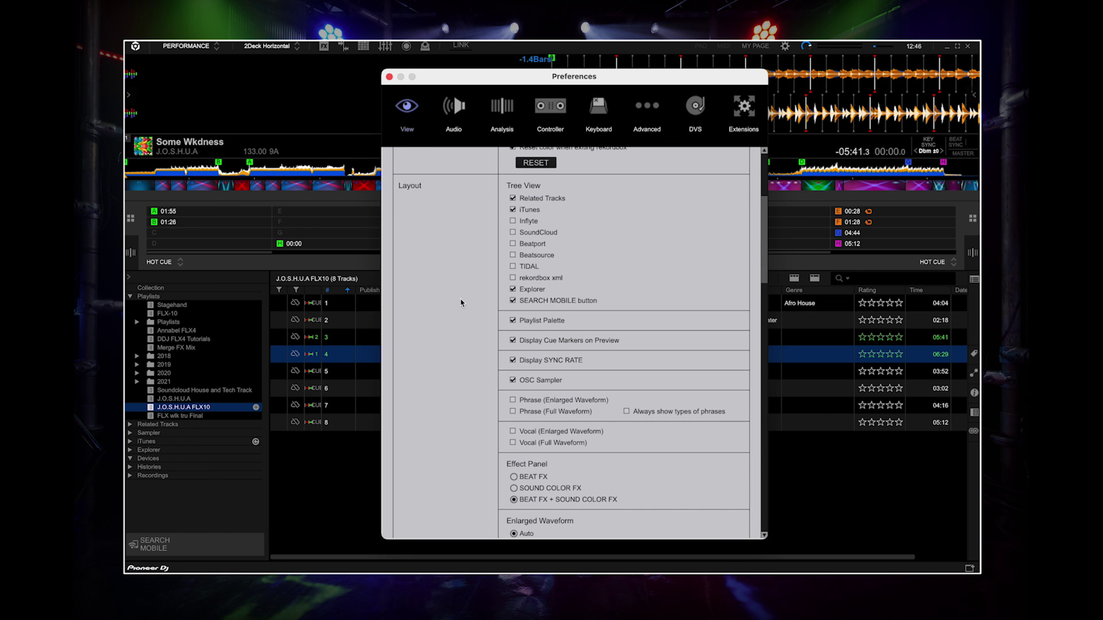
pyautogui.click(512, 401)
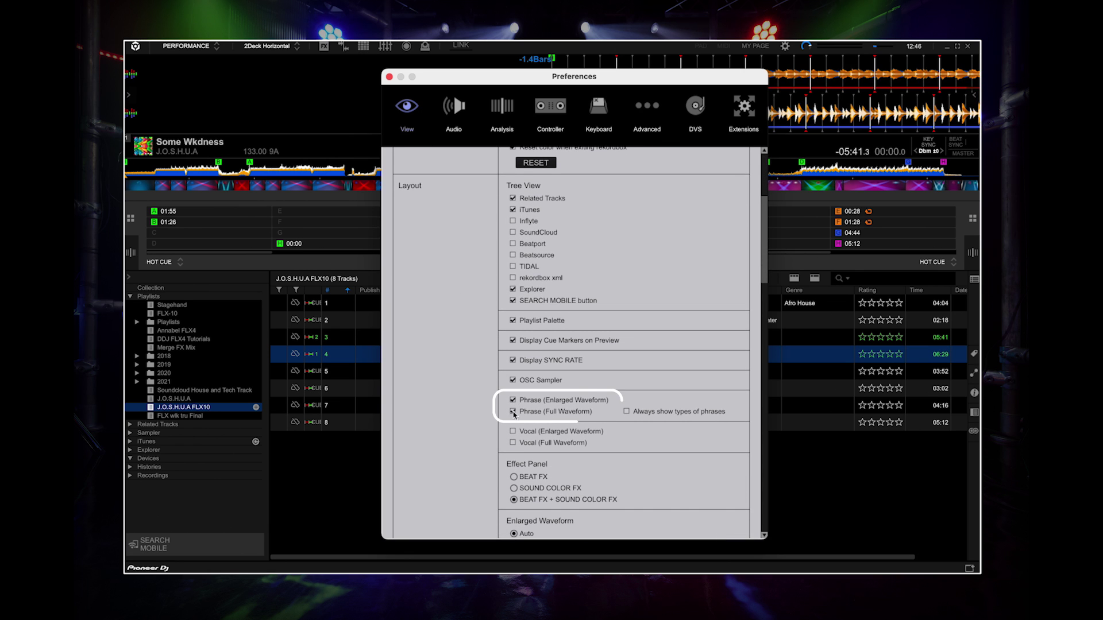
pyautogui.click(513, 412)
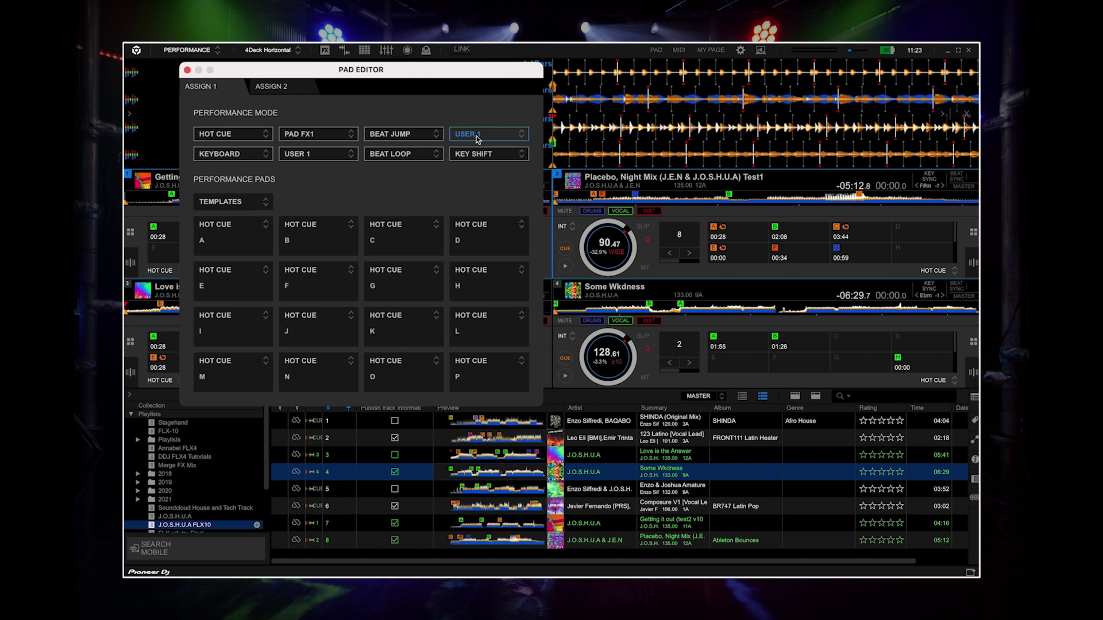
# - Set pads A–D to the lighting colours yellow, cyan, magenta and green
pyautogui.click(266, 230)
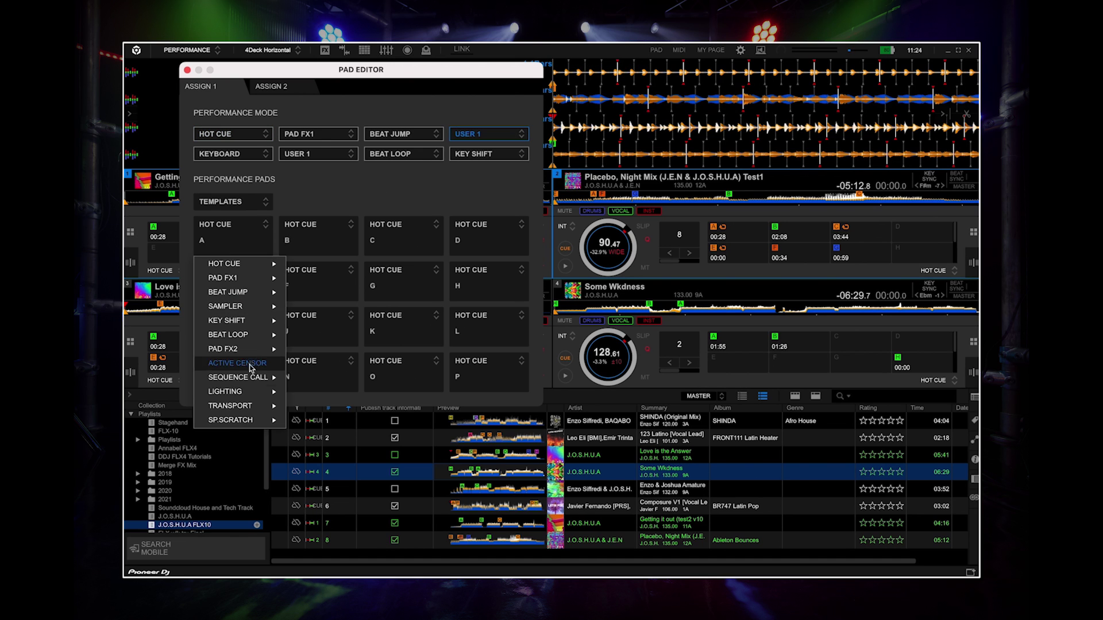
pyautogui.moveTo(242, 365)
pyautogui.moveTo(322, 336)
pyautogui.click(425, 290)
pyautogui.click(350, 226)
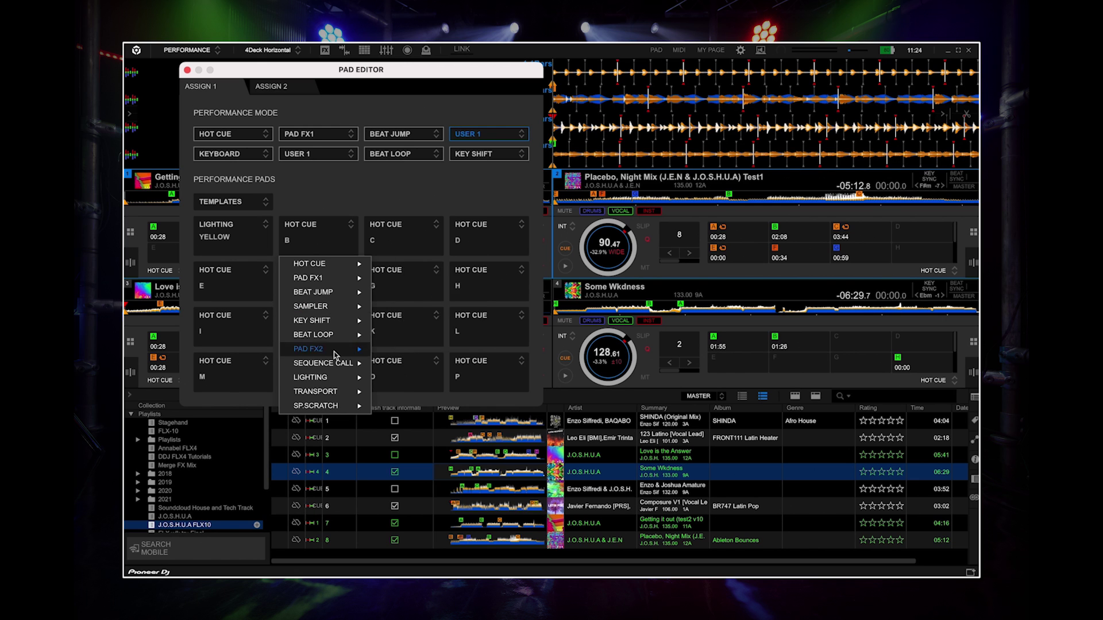
pyautogui.moveTo(321, 376)
pyautogui.moveTo(425, 322)
pyautogui.click(519, 291)
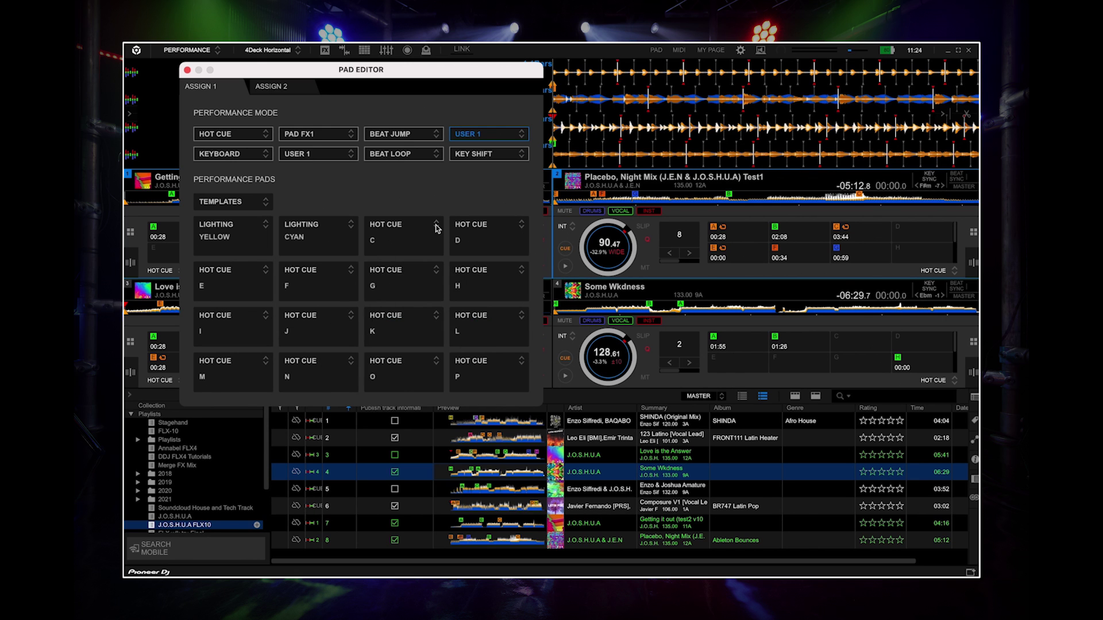
pyautogui.click(437, 225)
pyautogui.moveTo(431, 379)
pyautogui.moveTo(533, 322)
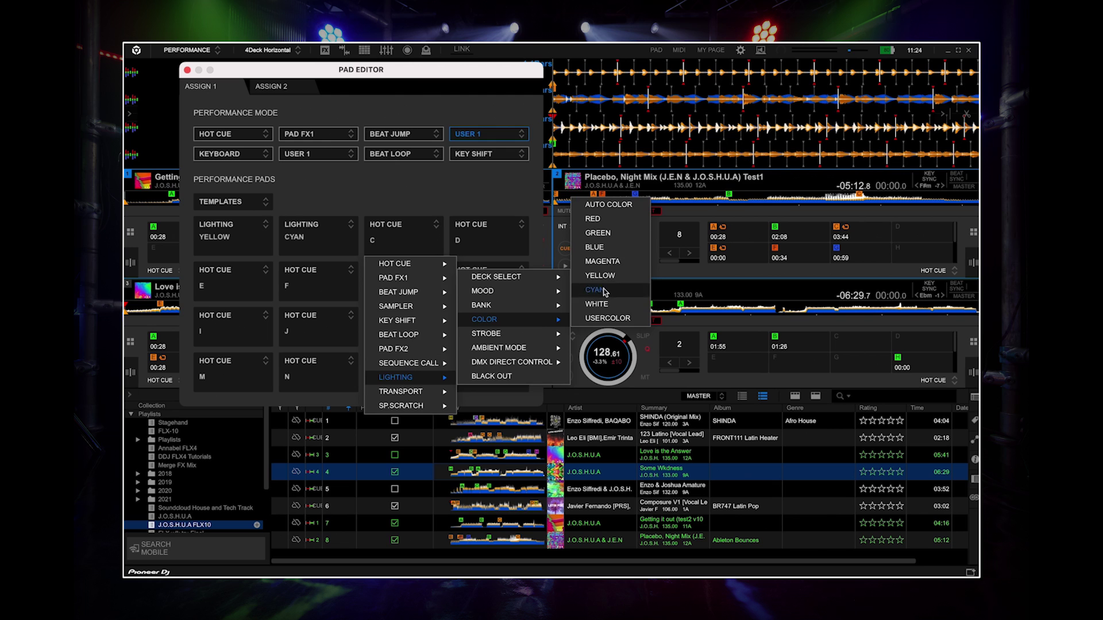
pyautogui.click(602, 261)
pyautogui.click(521, 225)
pyautogui.moveTo(482, 377)
pyautogui.moveTo(586, 330)
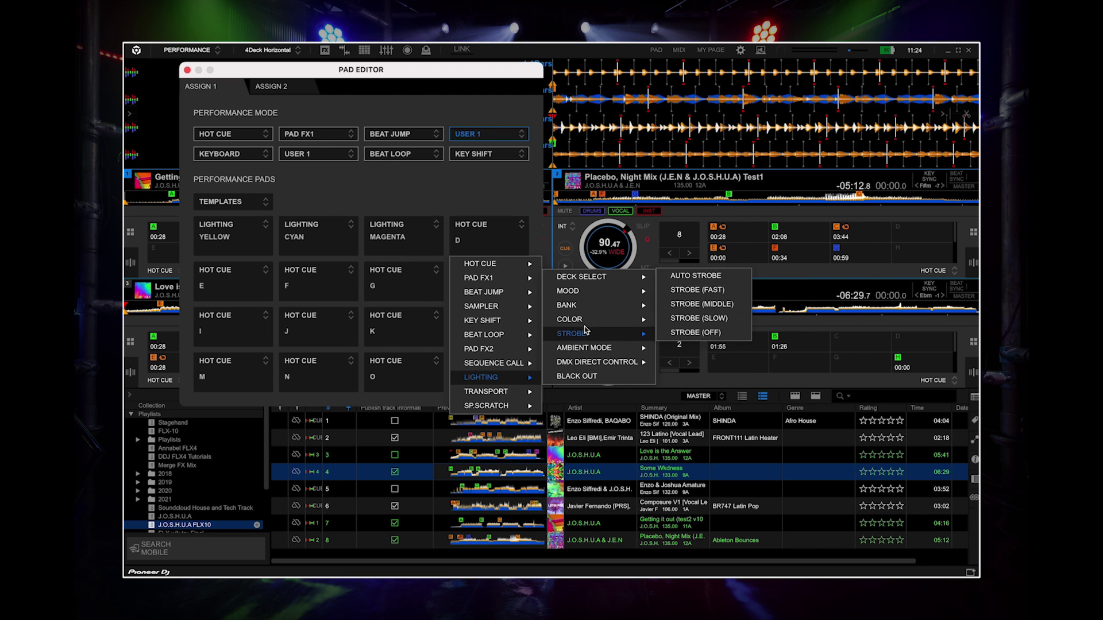
pyautogui.click(684, 236)
# - Set pad E to fast strobe, F and G to HIGH and LOW moods, and H to the CLUB 2 bank
pyautogui.click(265, 272)
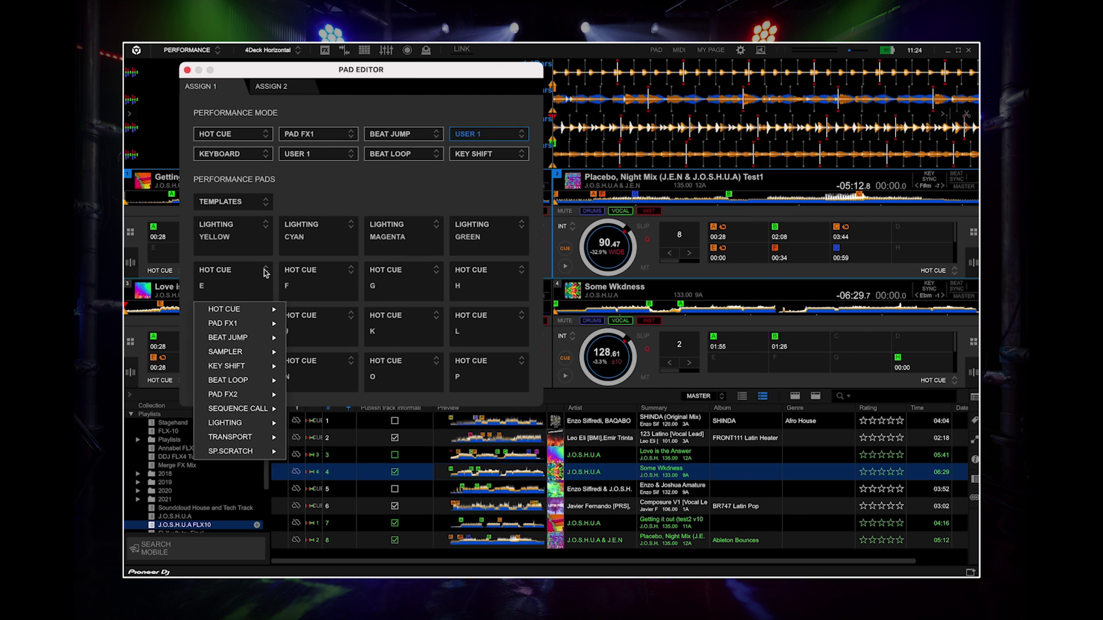
pyautogui.moveTo(259, 424)
pyautogui.moveTo(384, 378)
pyautogui.click(427, 336)
pyautogui.click(351, 272)
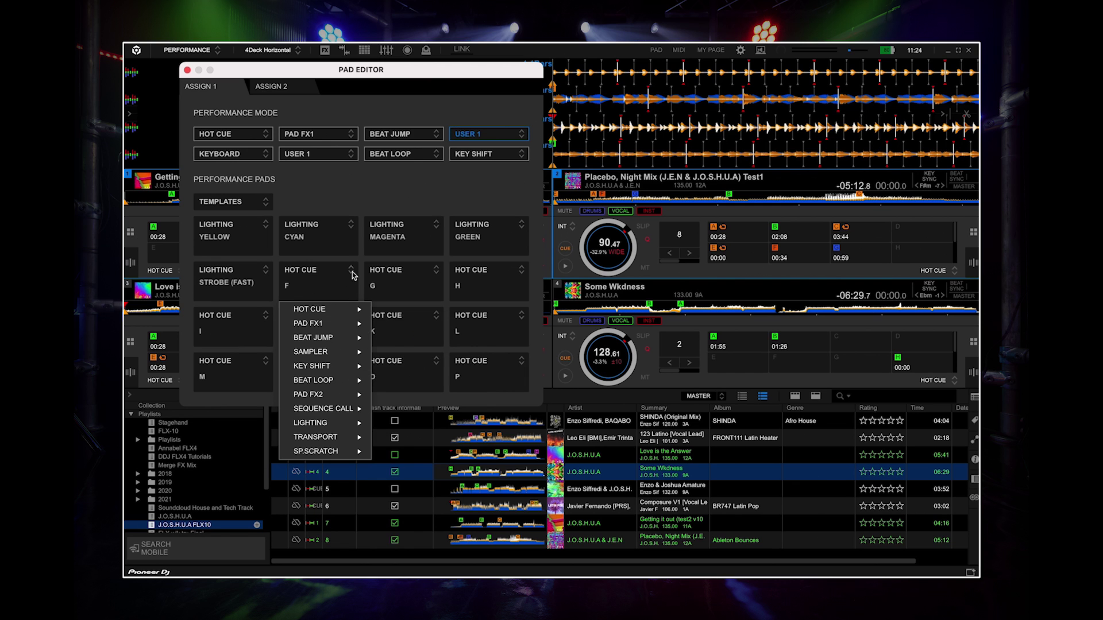
pyautogui.moveTo(351, 425)
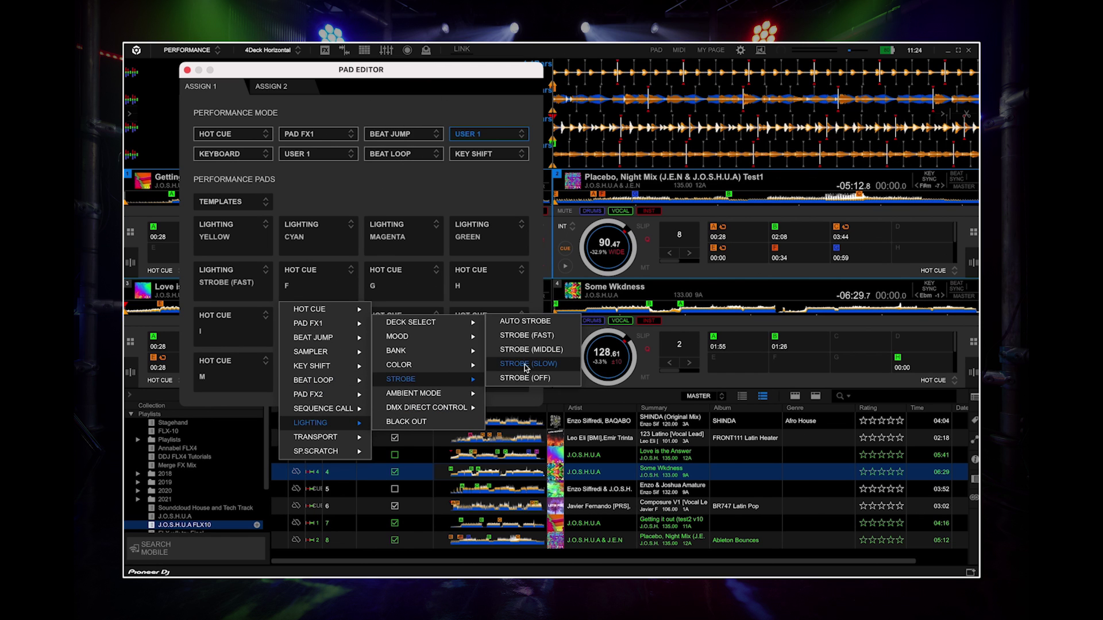
pyautogui.click(505, 315)
pyautogui.click(436, 273)
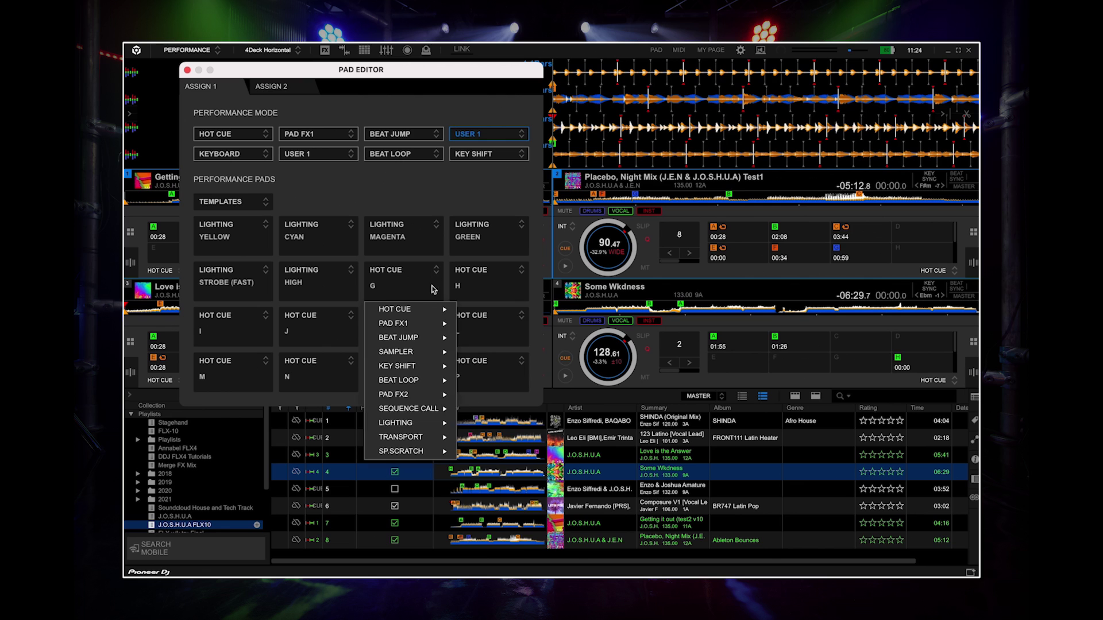
pyautogui.moveTo(423, 425)
pyautogui.click(587, 342)
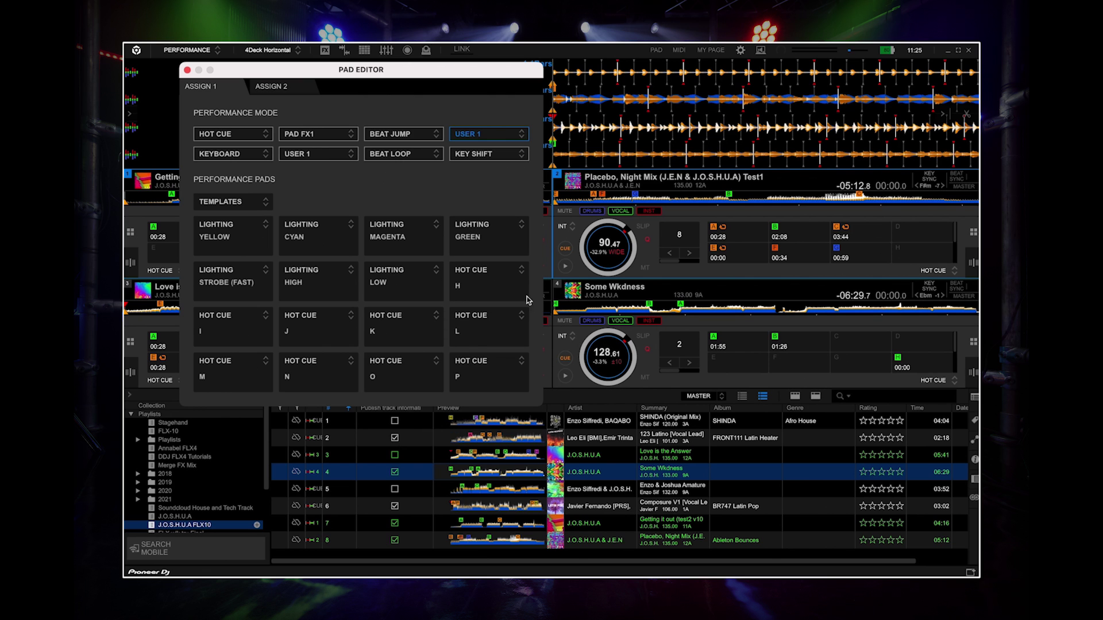
pyautogui.click(520, 272)
pyautogui.moveTo(506, 425)
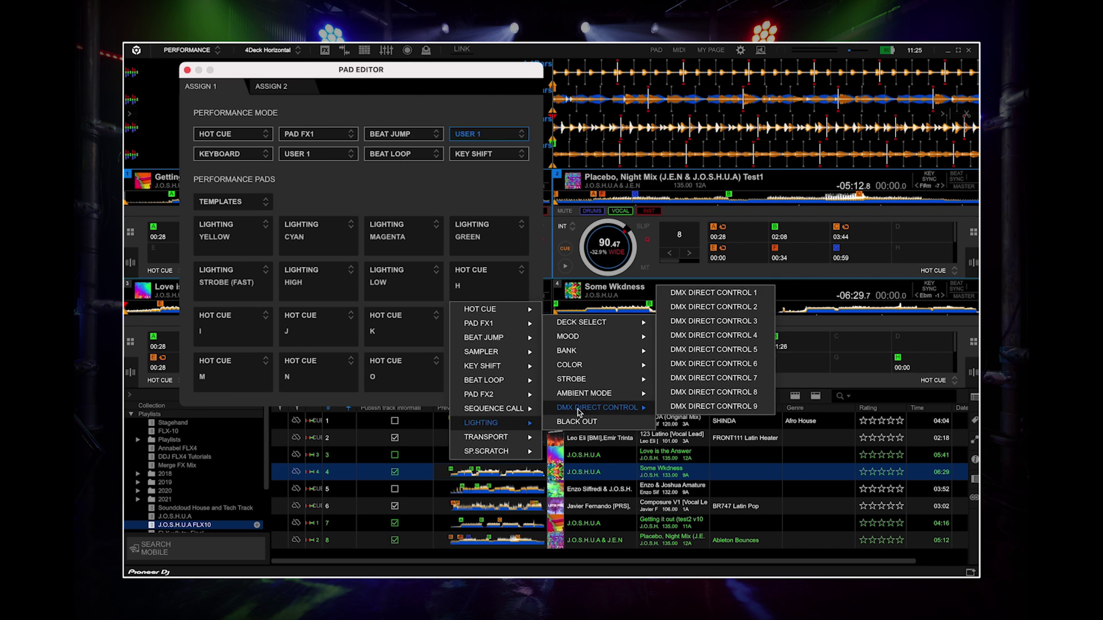
pyautogui.moveTo(605, 370)
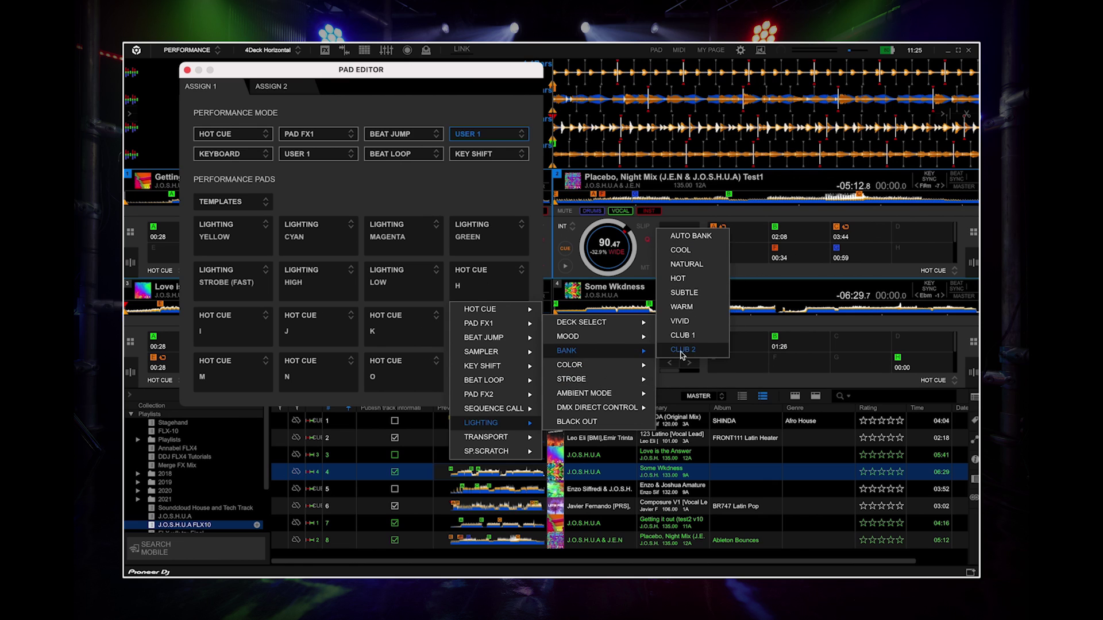
pyautogui.click(682, 352)
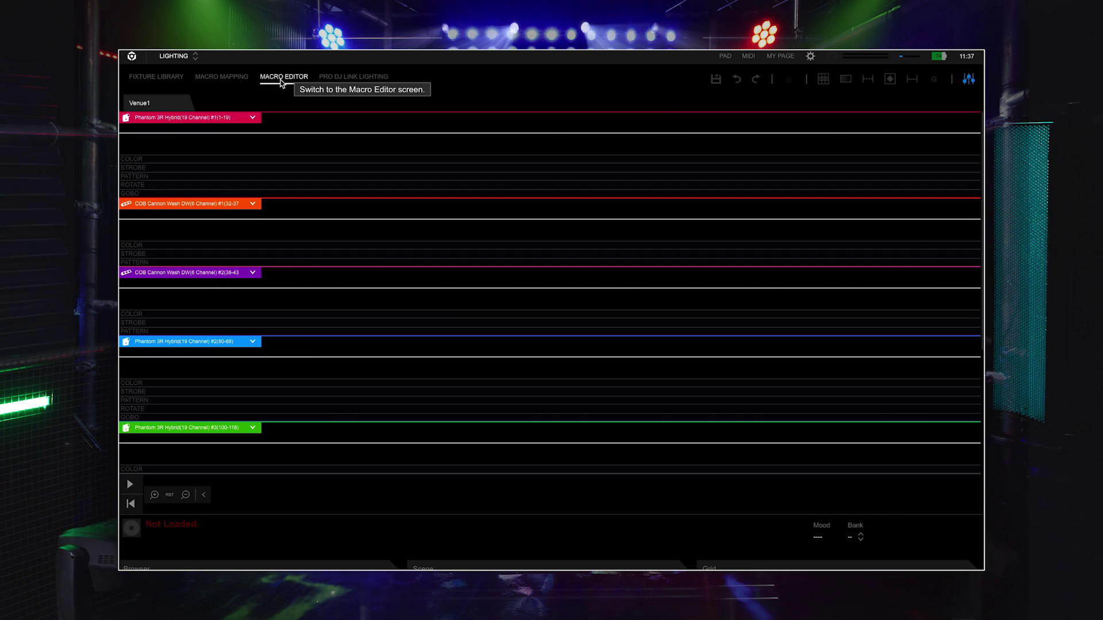
# - Load track 4 'Some Wkdness' from the browser into the Macro Editor and review its fixture lanes
pyautogui.click(262, 568)
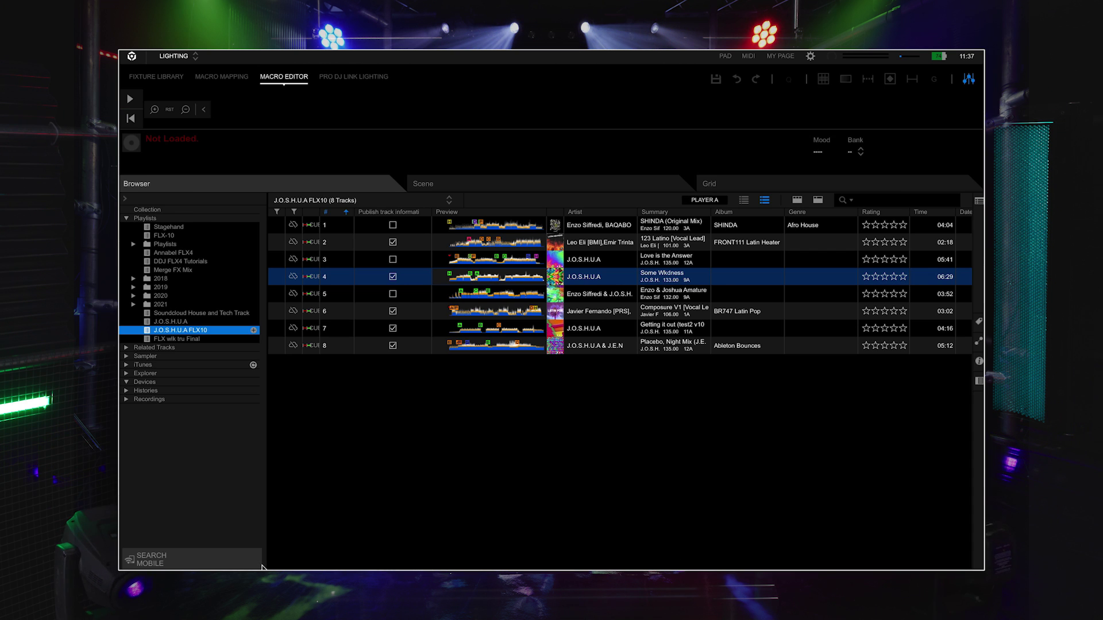
pyautogui.doubleClick(615, 283)
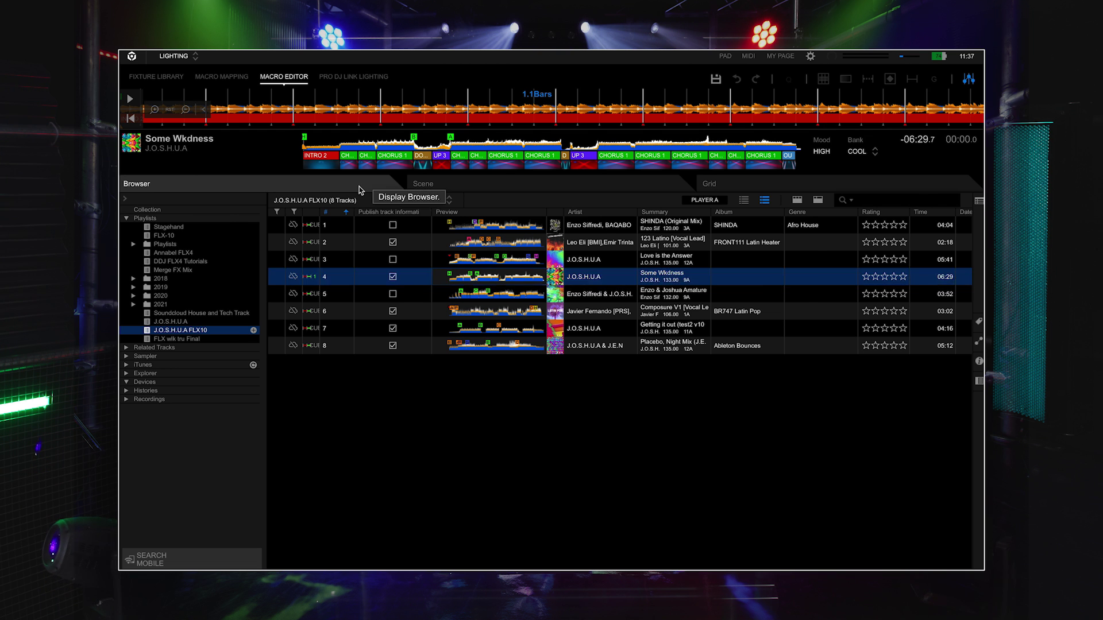
pyautogui.click(360, 190)
pyautogui.scroll(-3, 360, 190)
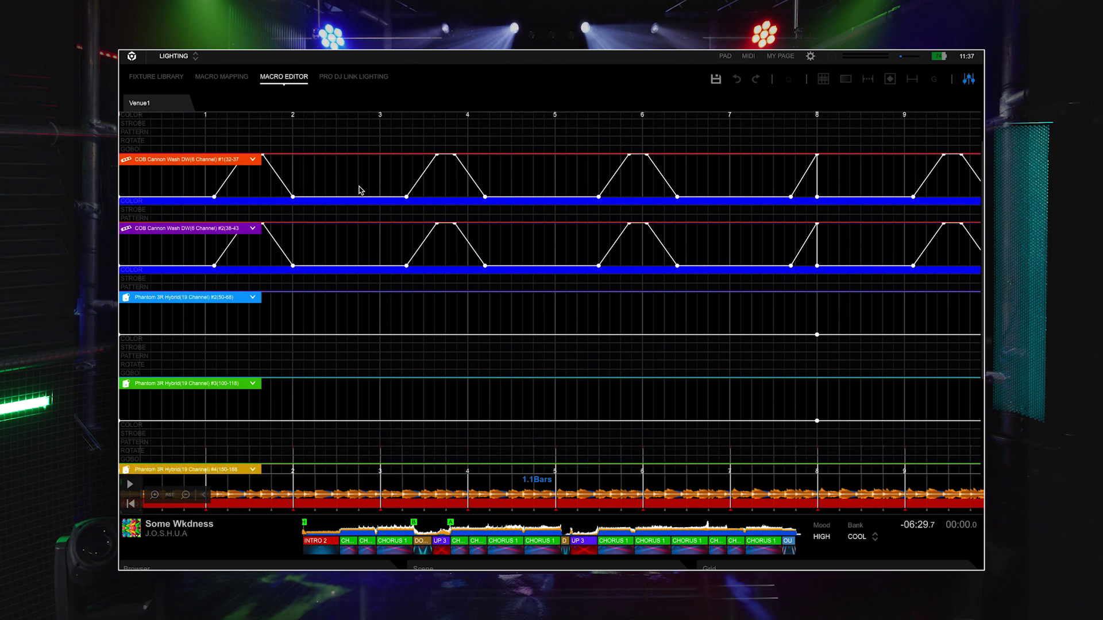
pyautogui.scroll(-2, 361, 190)
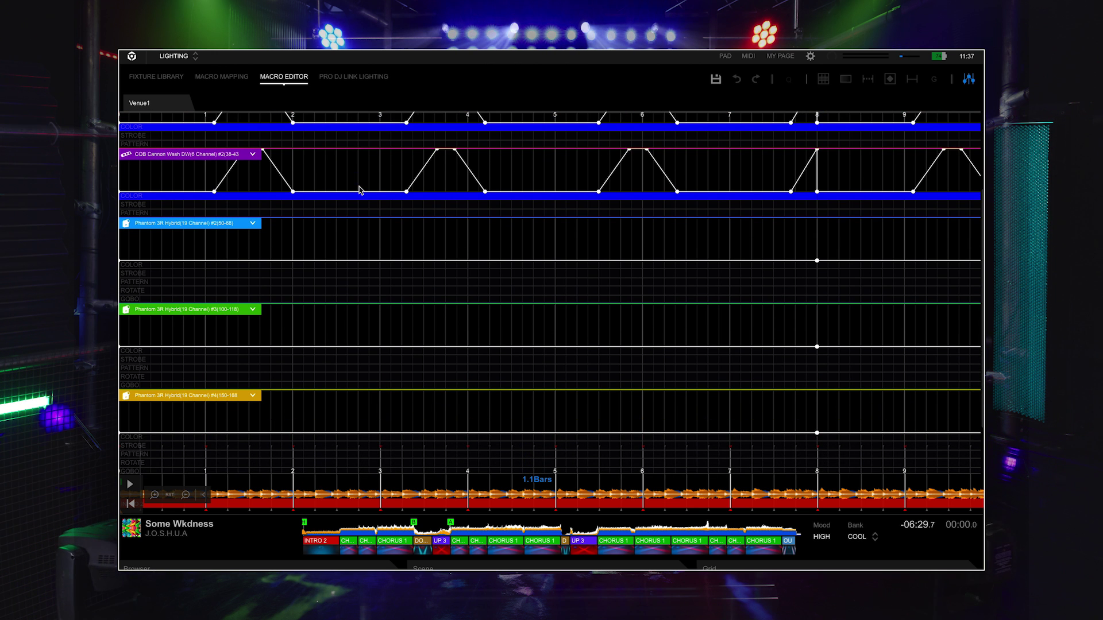
pyautogui.scroll(-3, 360, 190)
pyautogui.scroll(-1, 361, 190)
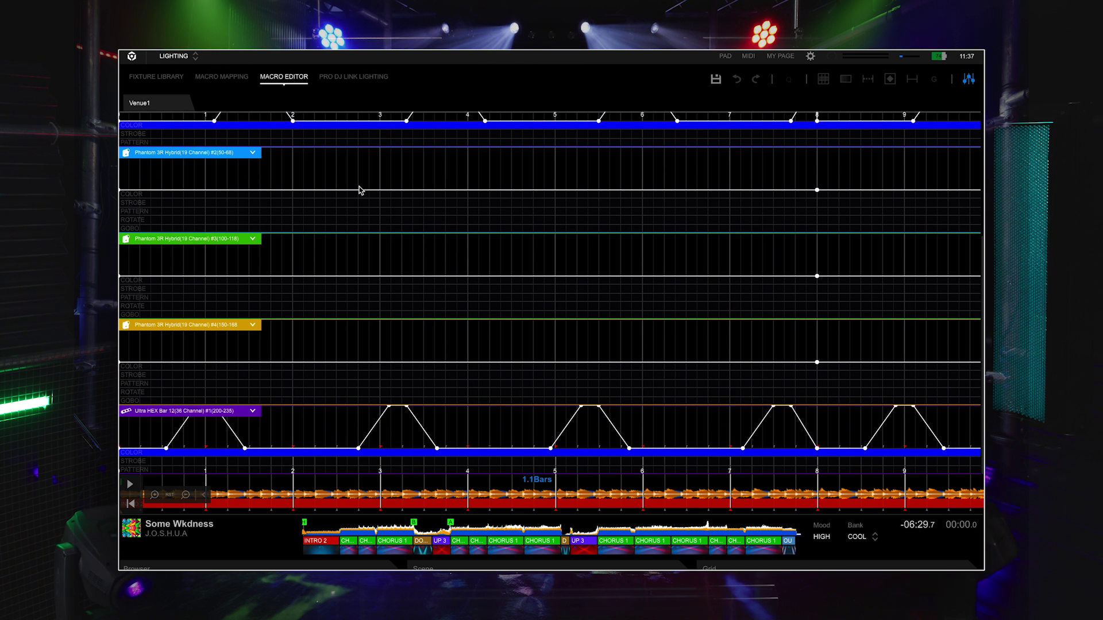
pyautogui.scroll(3, 360, 190)
pyautogui.scroll(1, 361, 190)
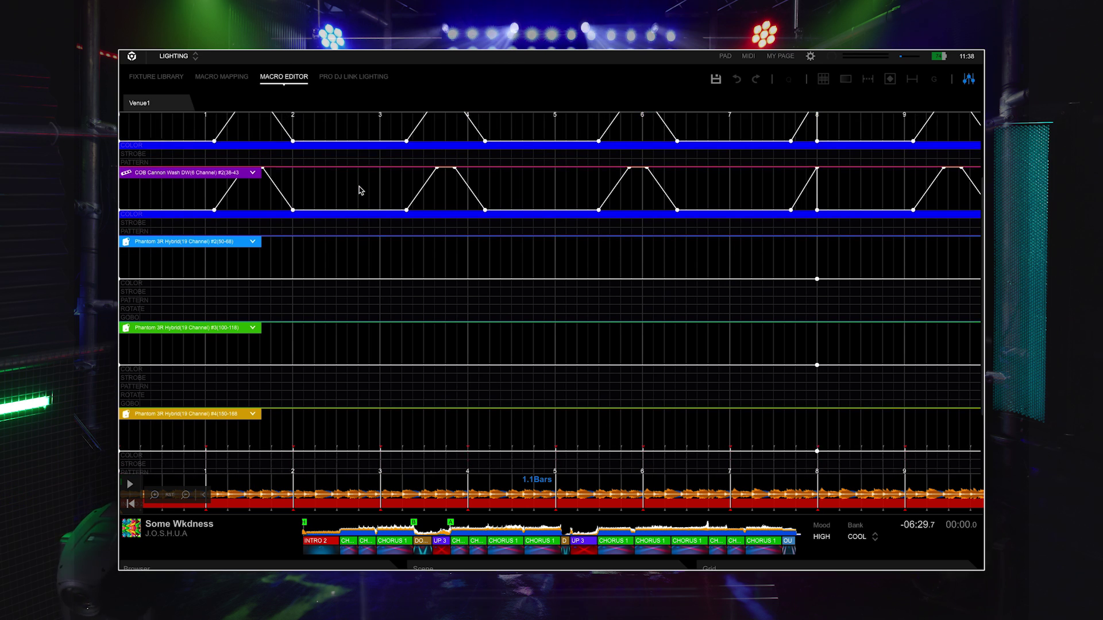
pyautogui.scroll(5, 361, 190)
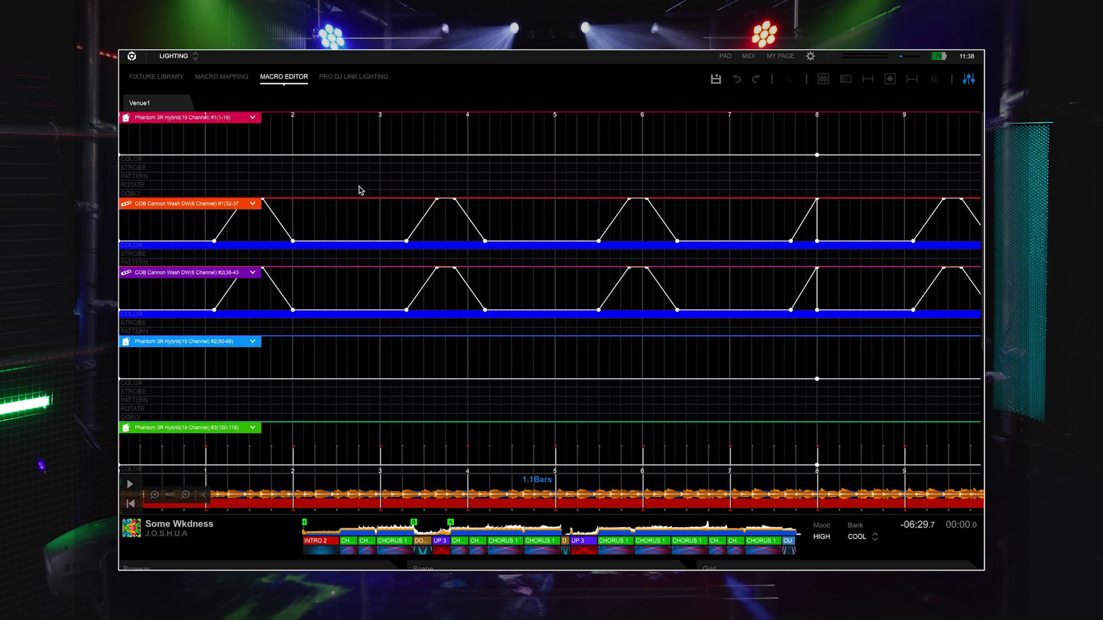